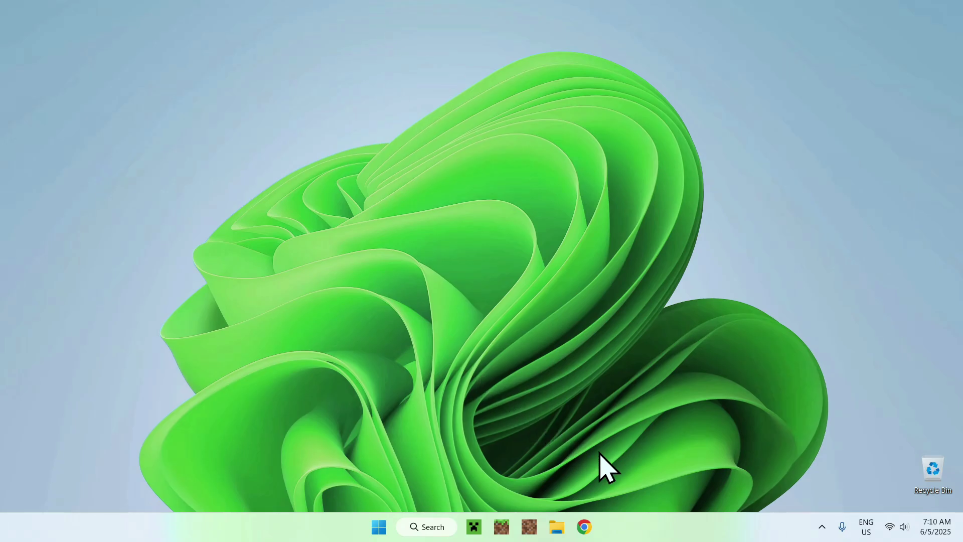
Launch Google Chrome from the Windows taskbar.
click(583, 525)
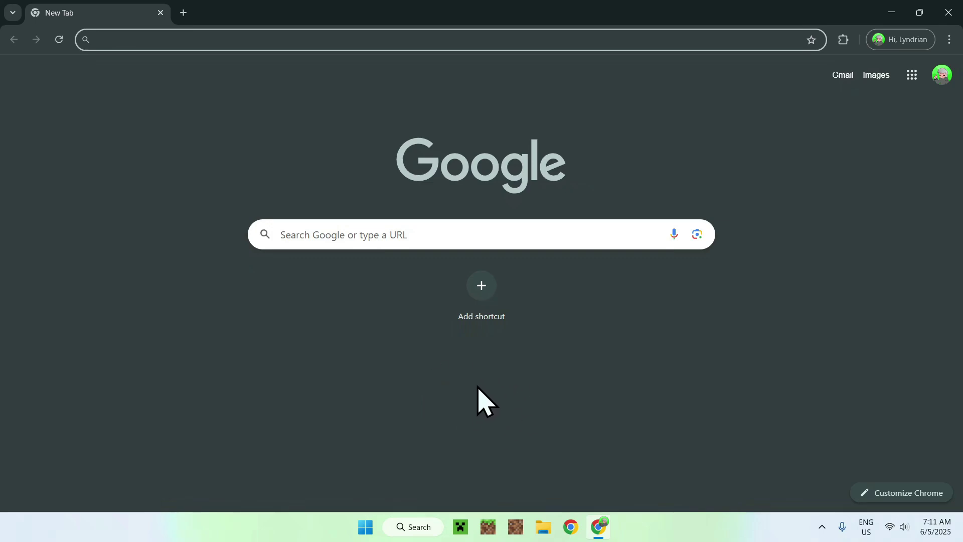
Search Google for 'Modrinth' and open the modrinth.com homepage from the results.
click(549, 234)
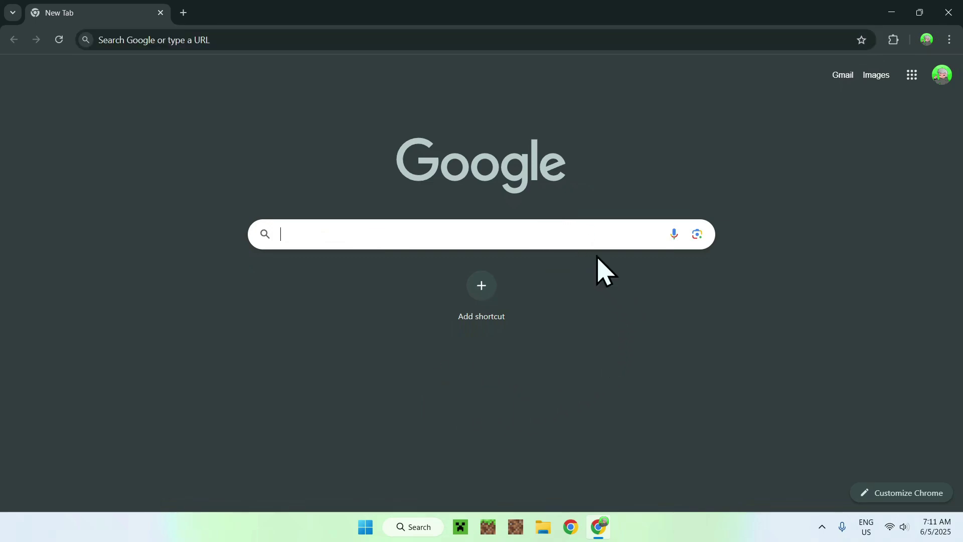
text(Modrinth)
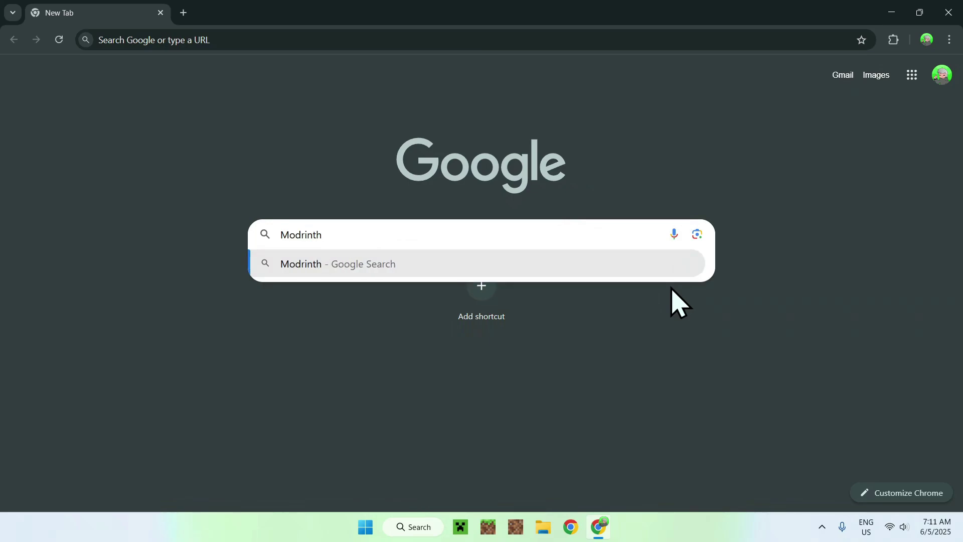
key(Return)
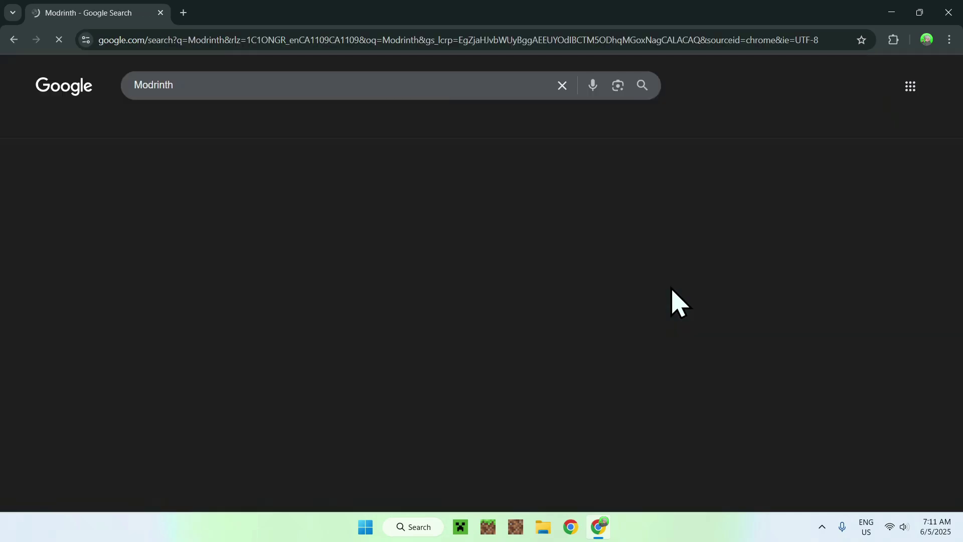
click(211, 184)
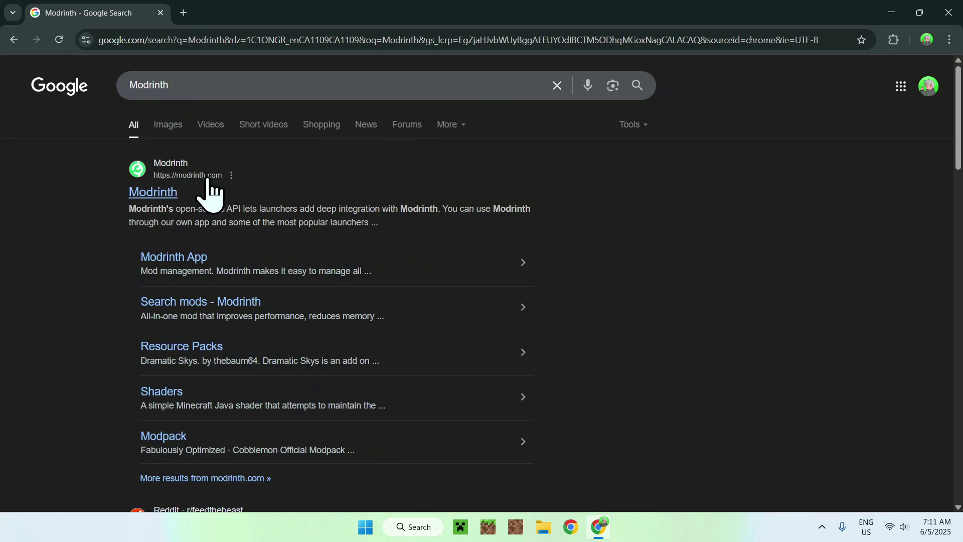
click(156, 195)
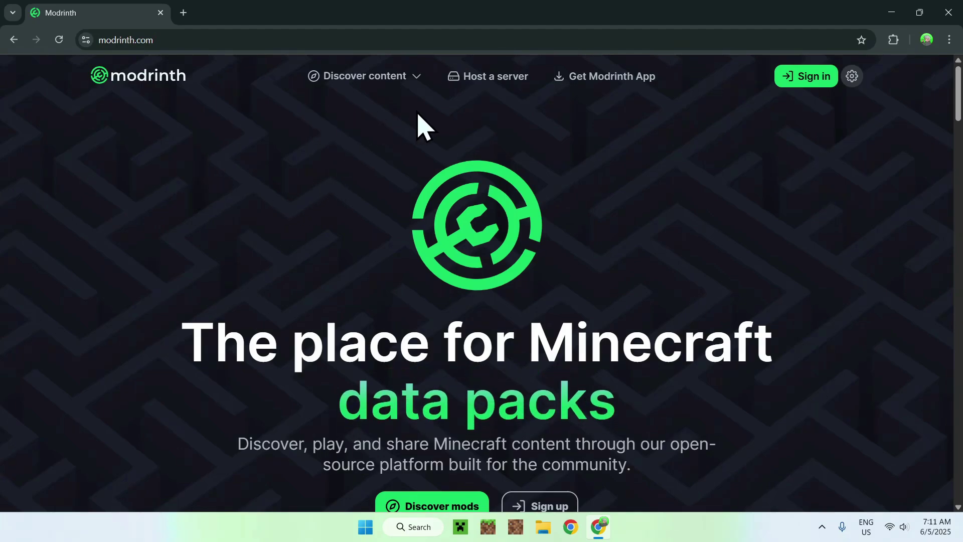
Search Modrinth's Mods catalogue for 'WI Zoom' and open the WI Zoom mod page.
click(371, 78)
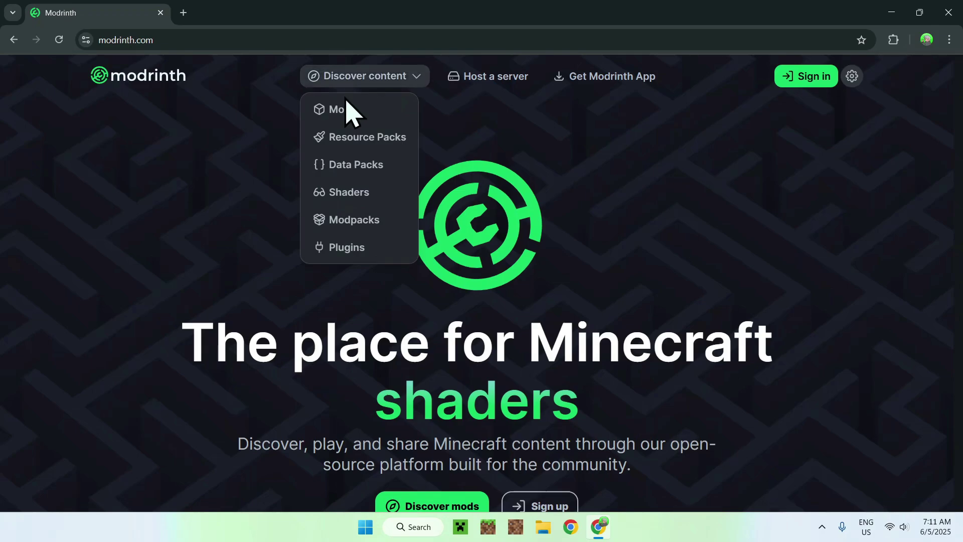
click(376, 120)
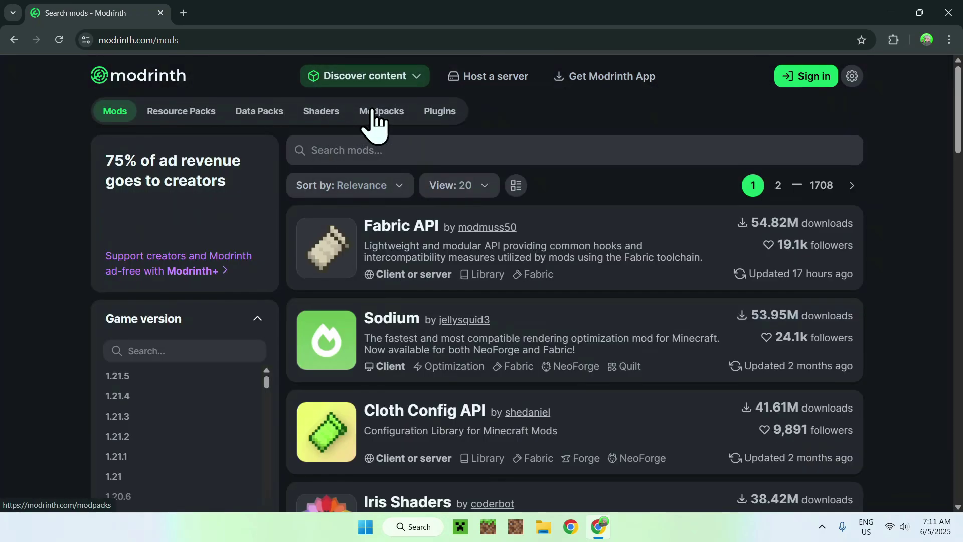
click(437, 150)
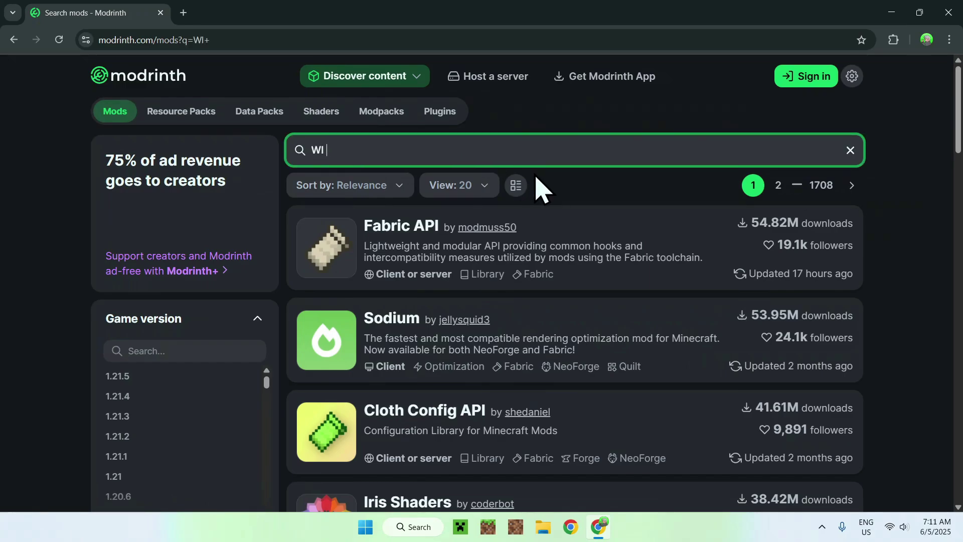
text(WI Zoom)
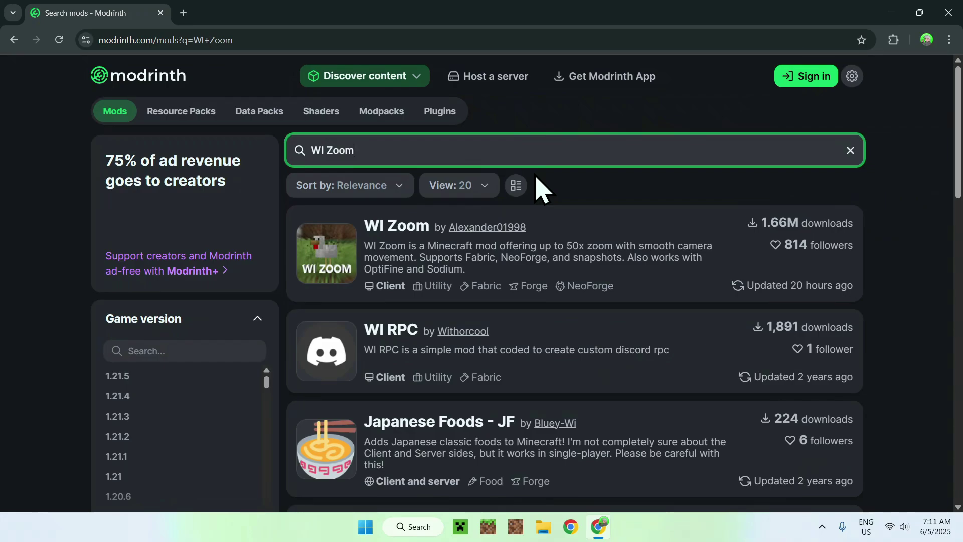
click(395, 225)
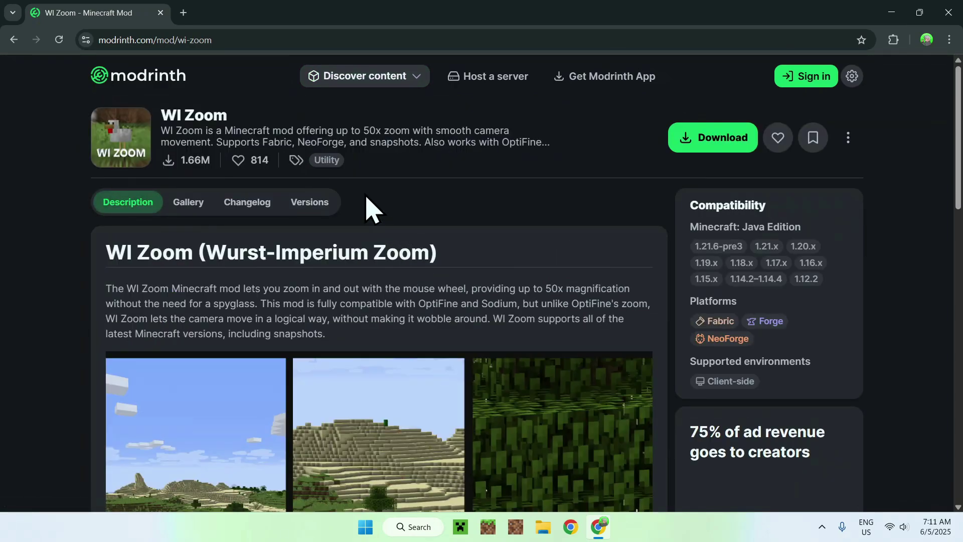
Filter WI Zoom versions to game version 1.21.5 and download WI-Zoom-1.6-MC1.21.5.jar.
click(311, 208)
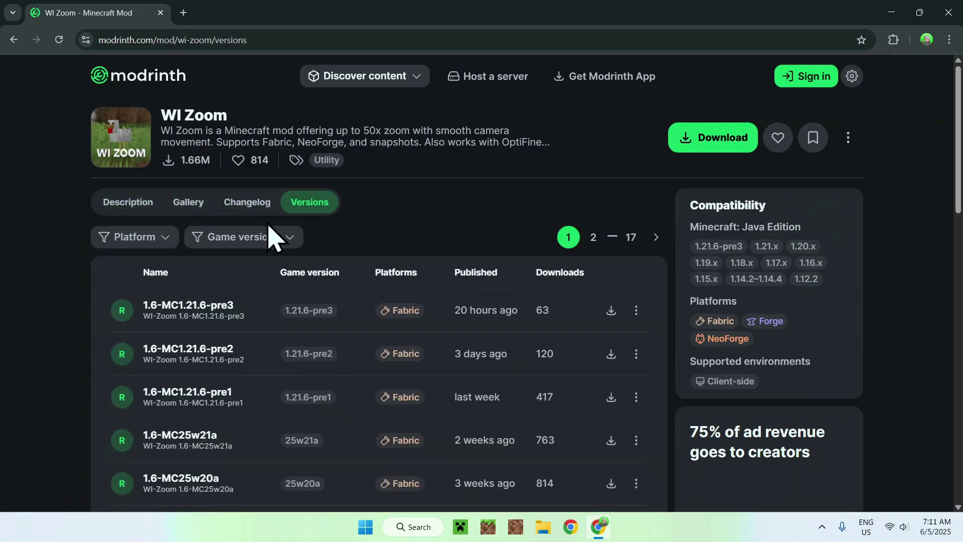
click(238, 234)
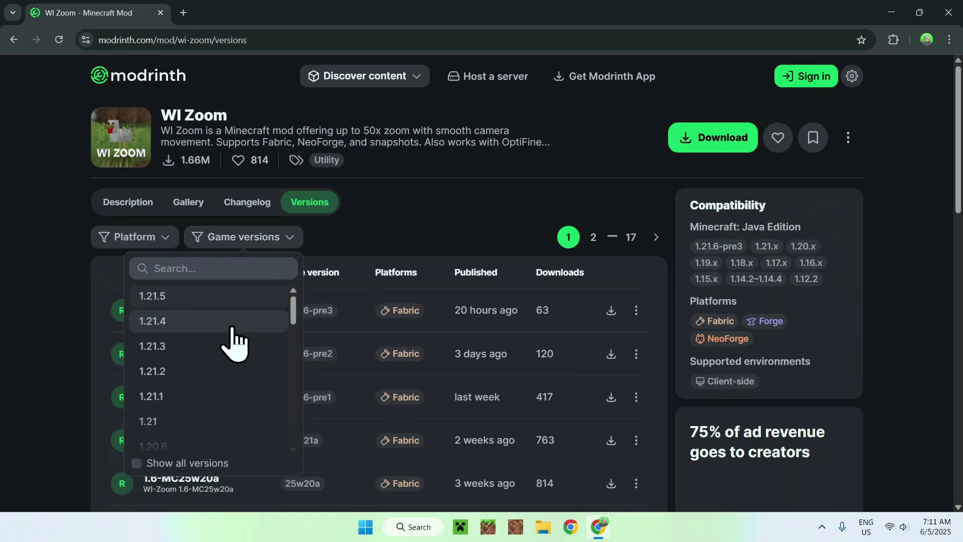
click(228, 294)
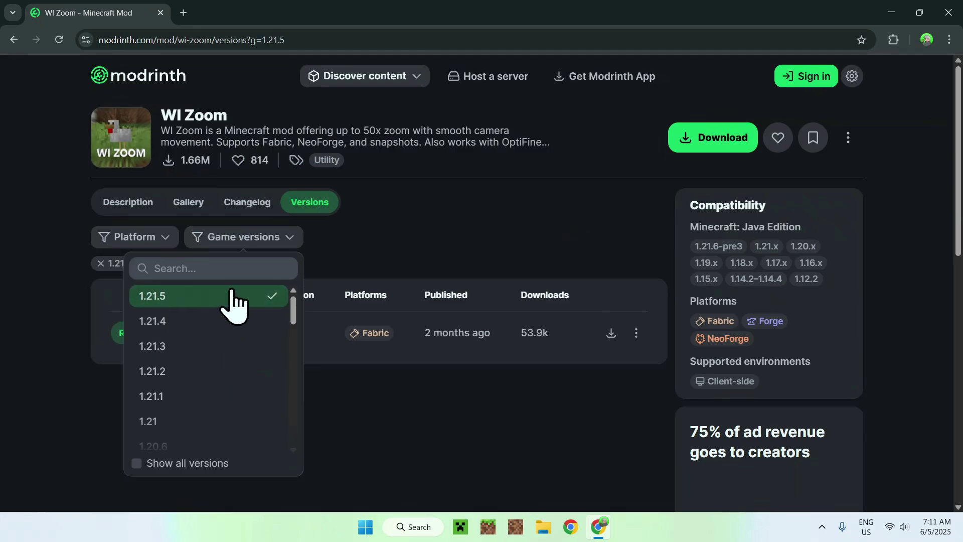
click(395, 241)
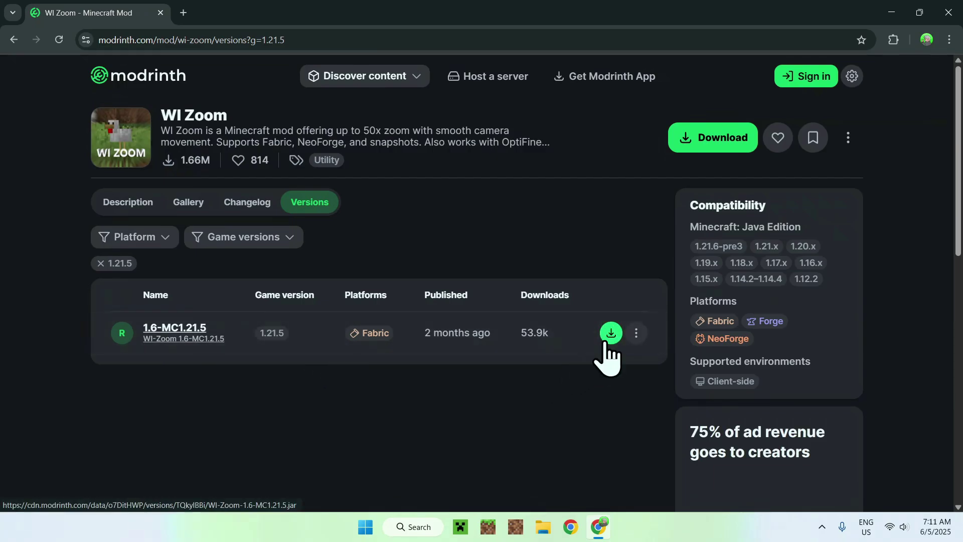
click(610, 333)
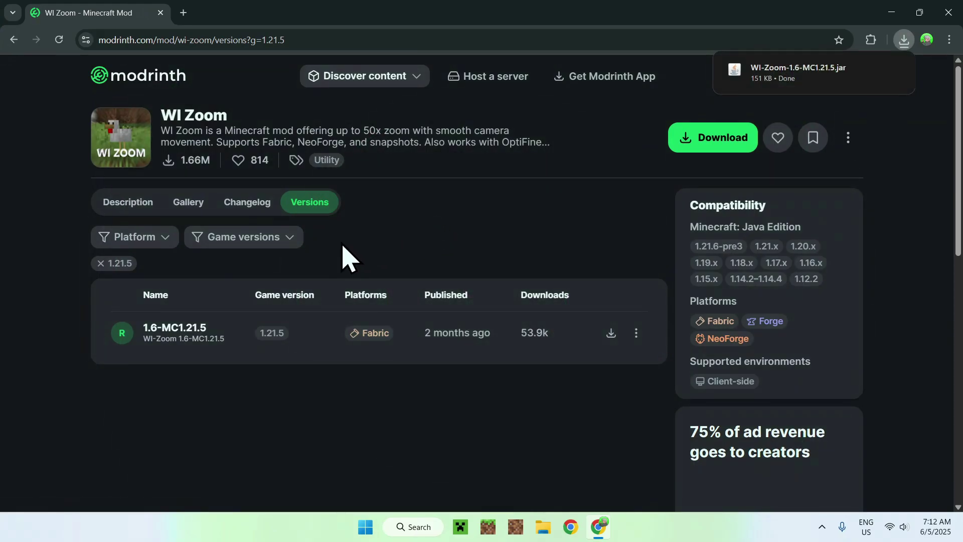
Open the WI Zoom 1.6-MC1.21.5 version details and follow its Fabric API dependency.
click(175, 333)
scroll(53, 326, down, 1)
scroll(50, 327, down, 2)
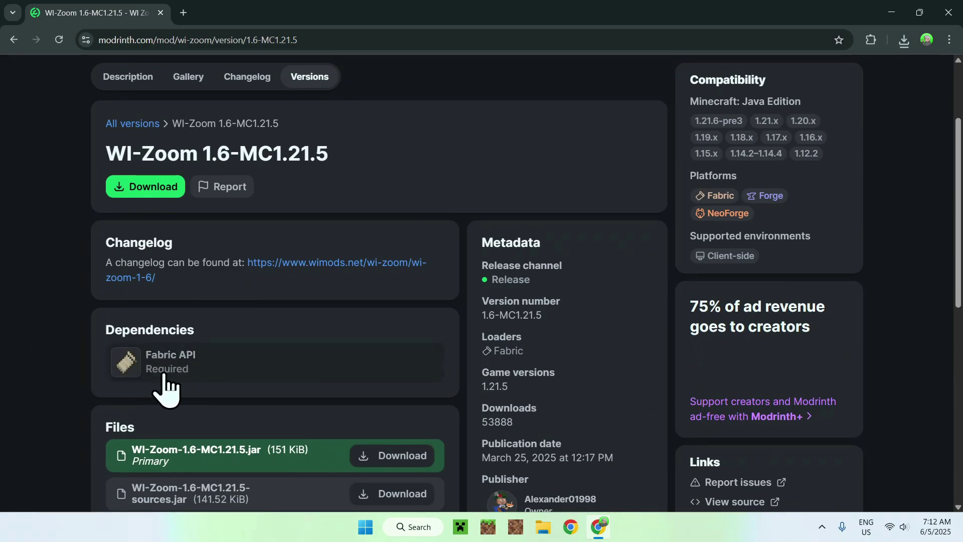
click(228, 366)
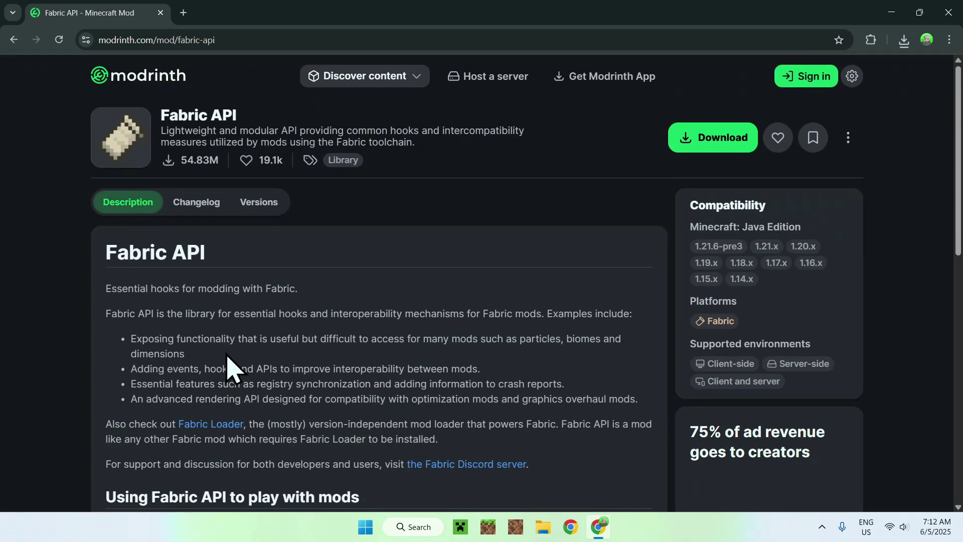
Filter Fabric API versions to 1.21.5 and download build 0.126.0+1.21.5.
click(258, 201)
click(136, 246)
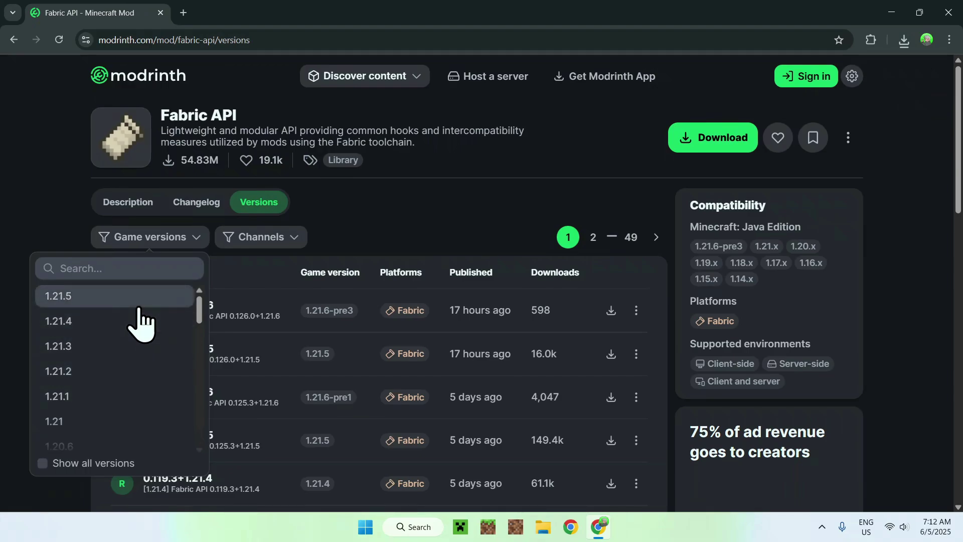
click(139, 299)
click(364, 216)
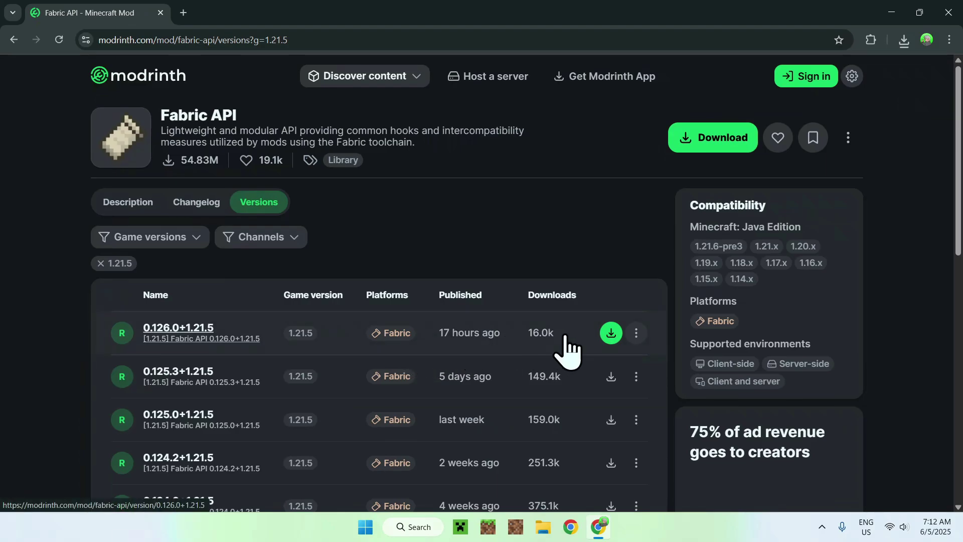
click(610, 334)
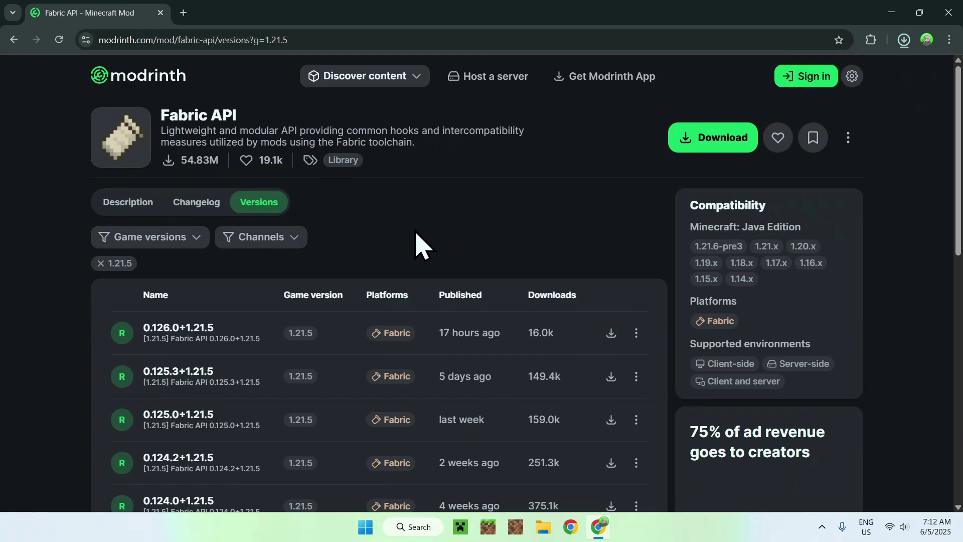
In a new tab, search Google for 'Fabric Minecraft' and open fabricmc.net.
click(183, 12)
click(301, 237)
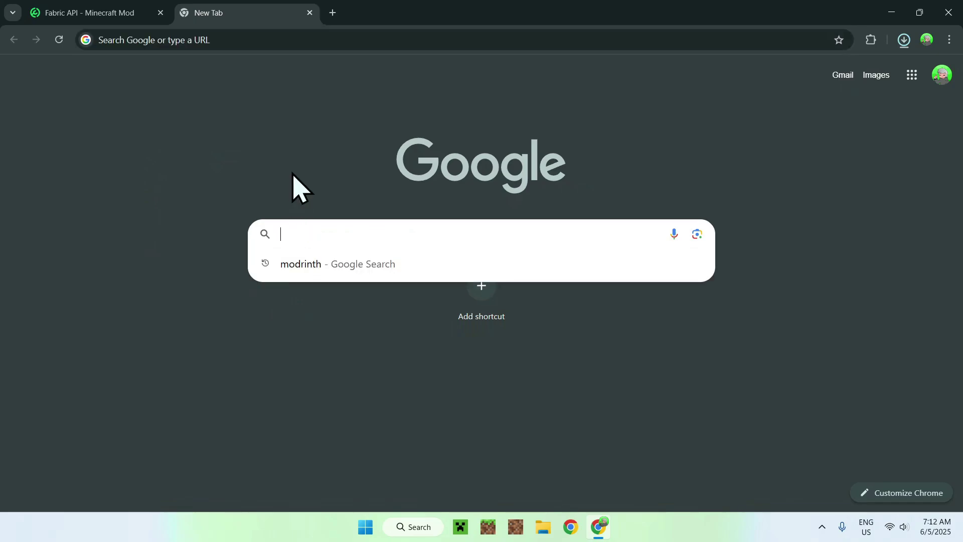
text(Fabri)
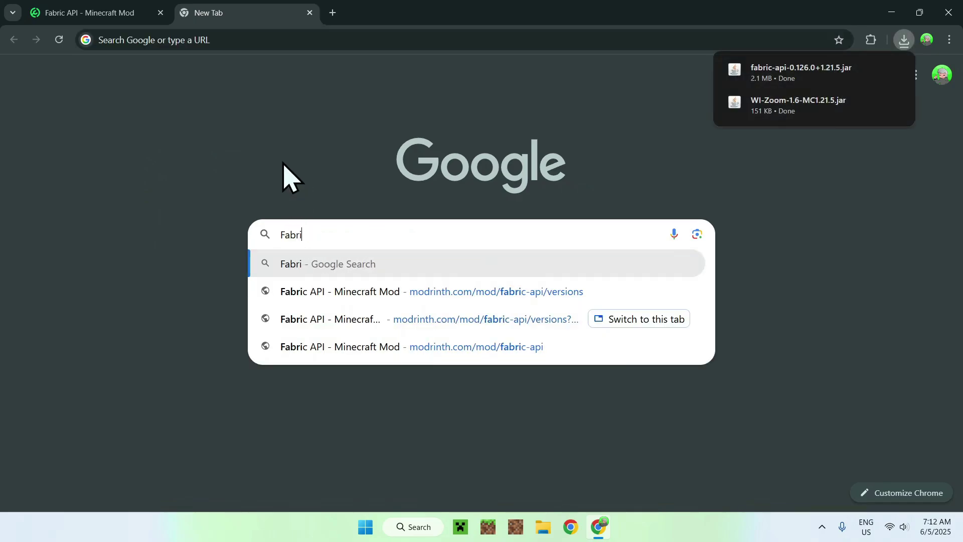
text(c Minecraft)
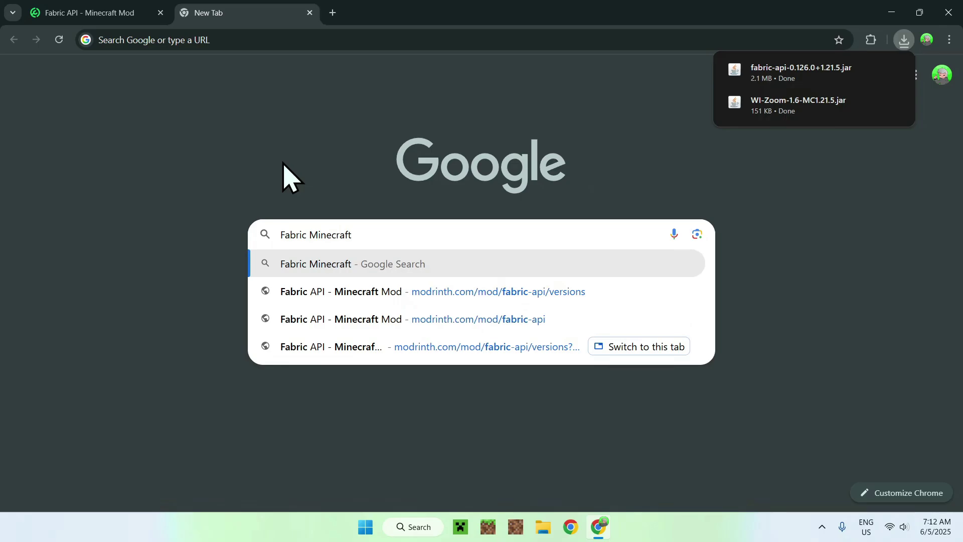
key(Return)
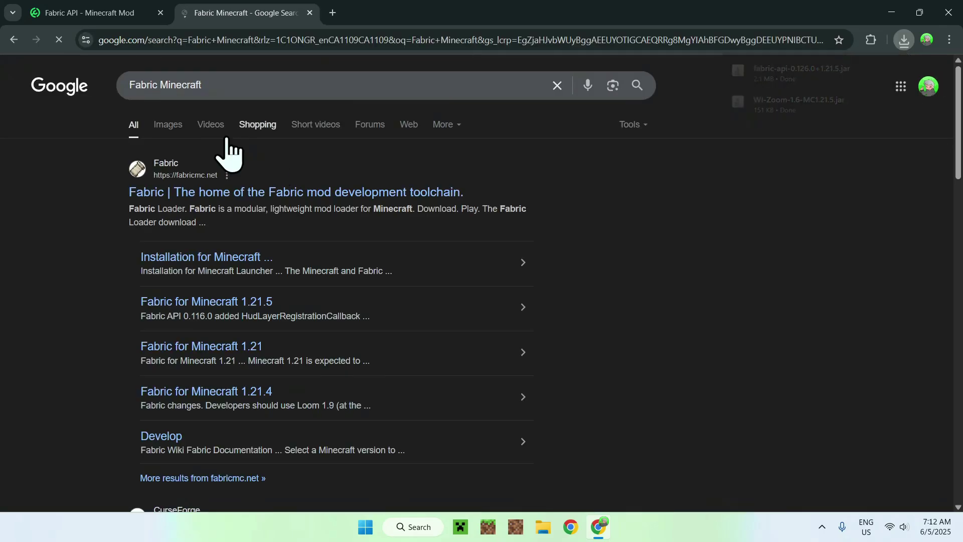
click(173, 194)
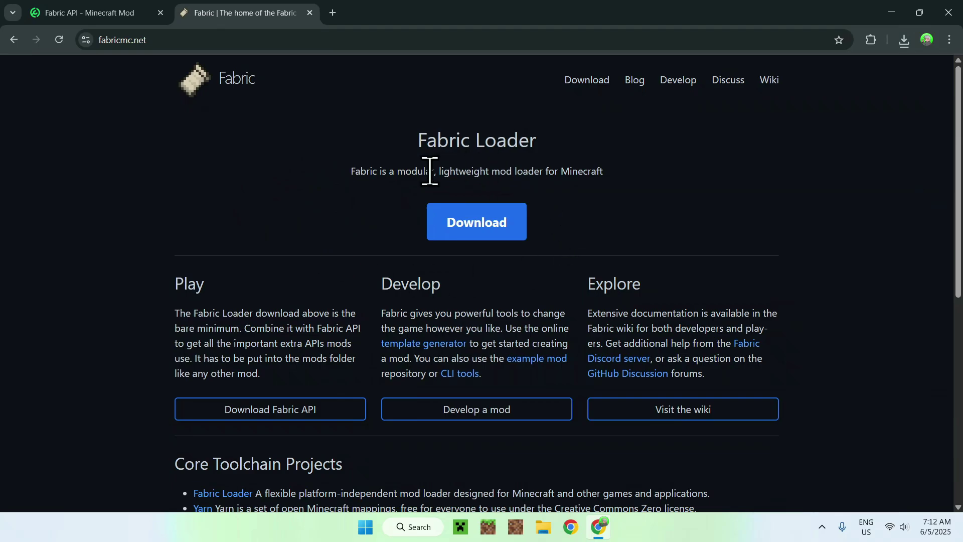
Download the Windows Fabric installer, fabric-installer-1.0.3.exe, from the Fabric download page.
click(464, 229)
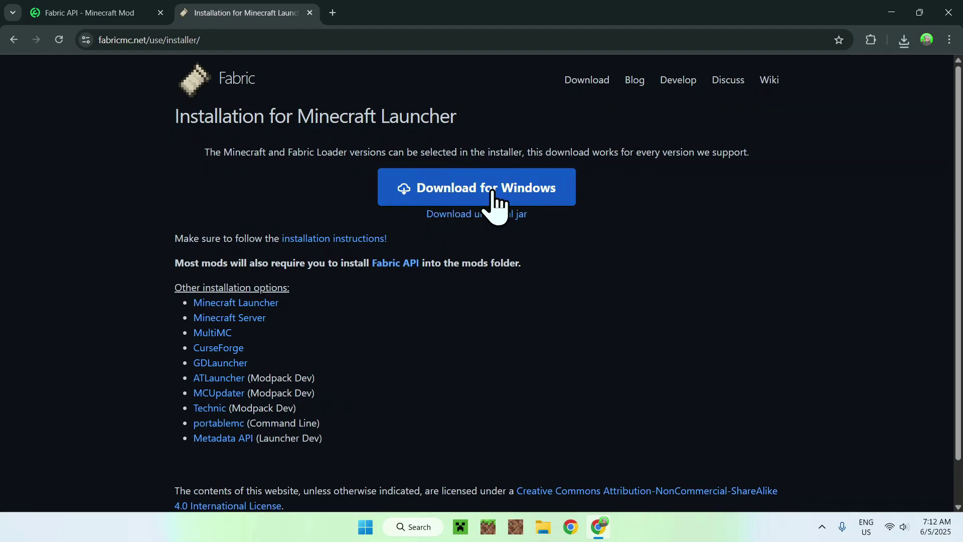
click(466, 189)
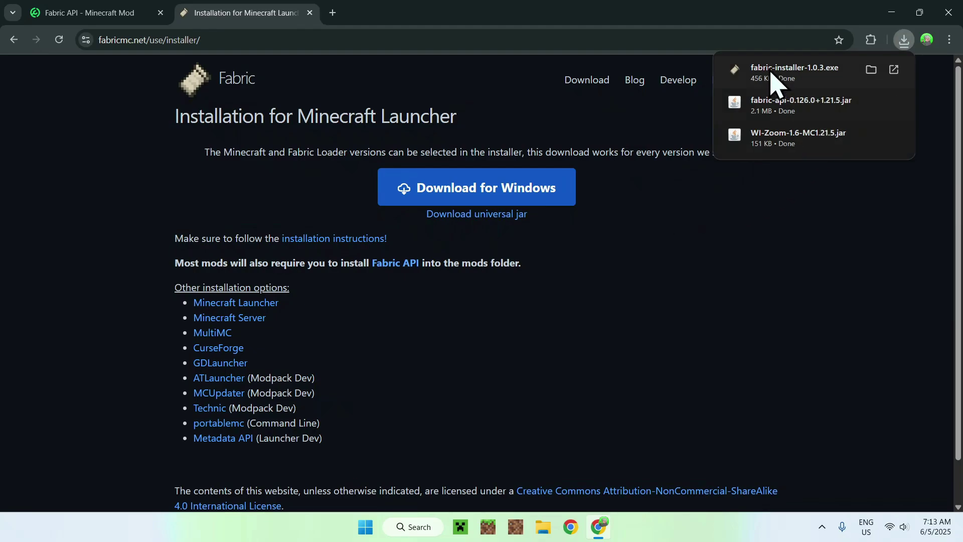
mouse_move(766, 146)
Close Chrome and view the Downloads folder in File Explorer.
click(948, 12)
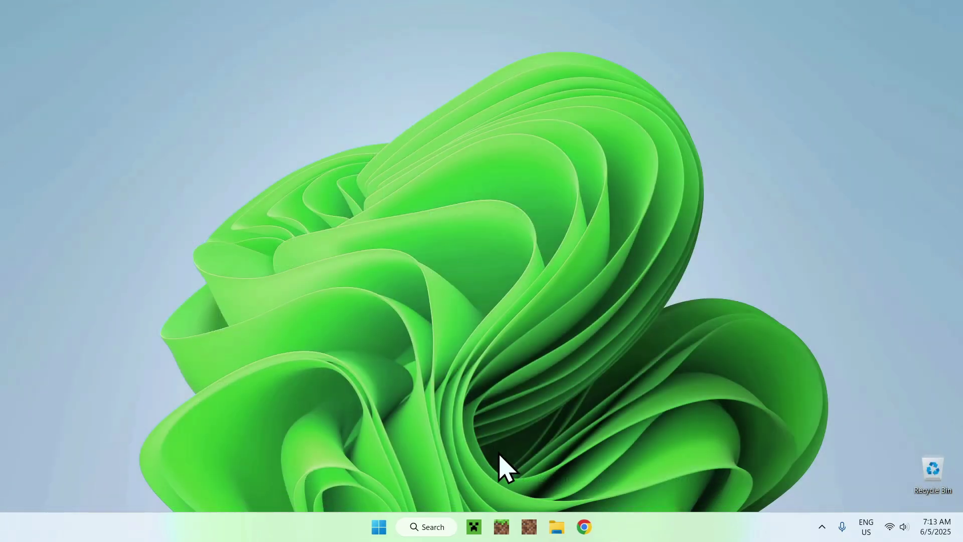
click(556, 527)
click(65, 177)
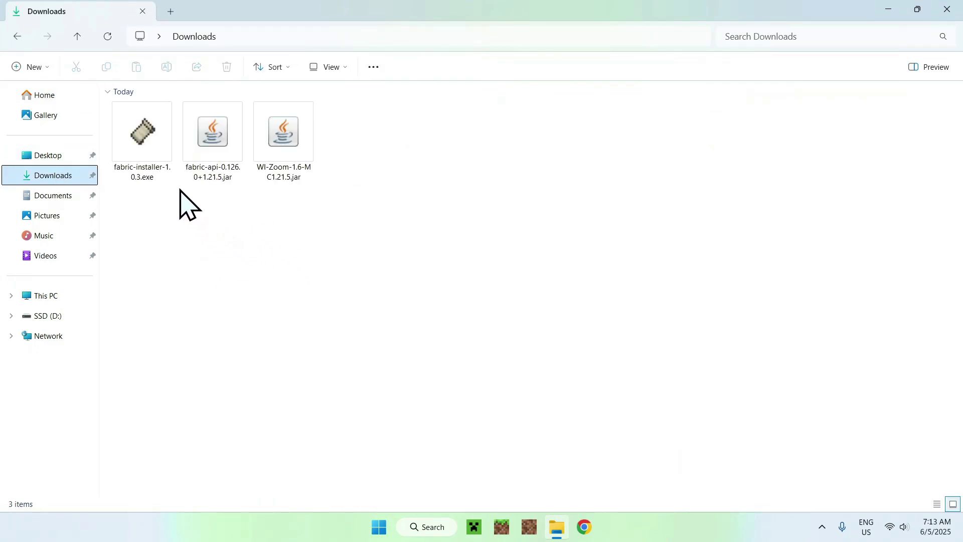
Run fabric-installer-1.0.3.exe to install Fabric Loader for Minecraft 1.21.5, then close it.
double_click(136, 166)
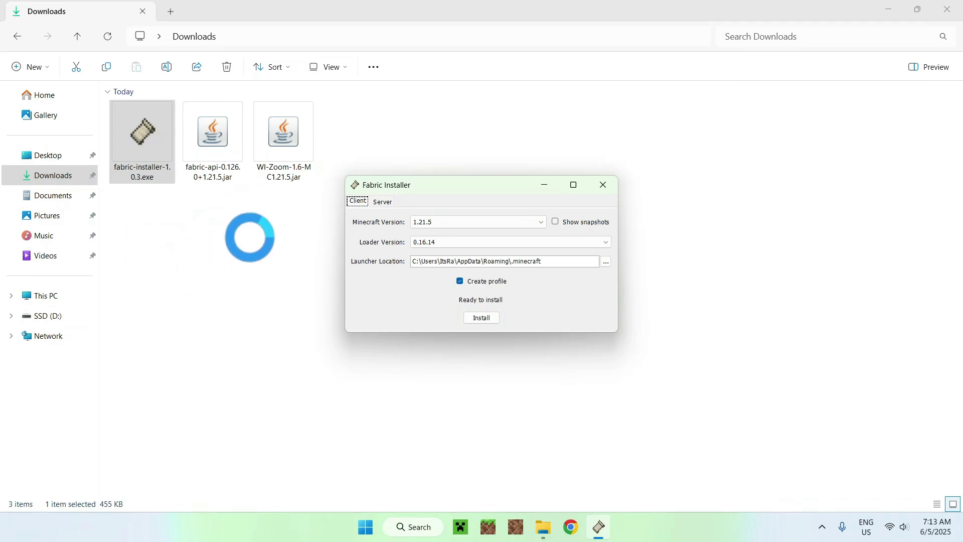
click(429, 223)
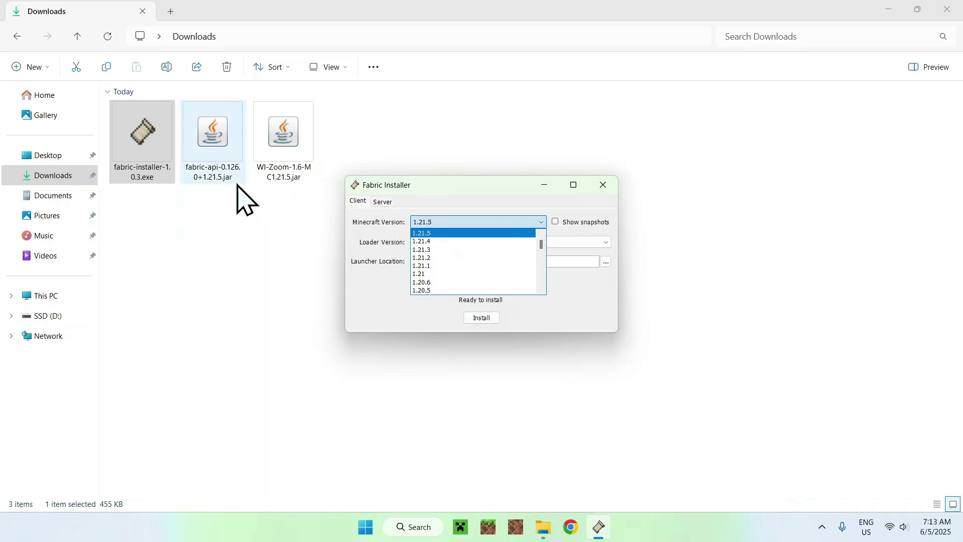
click(427, 234)
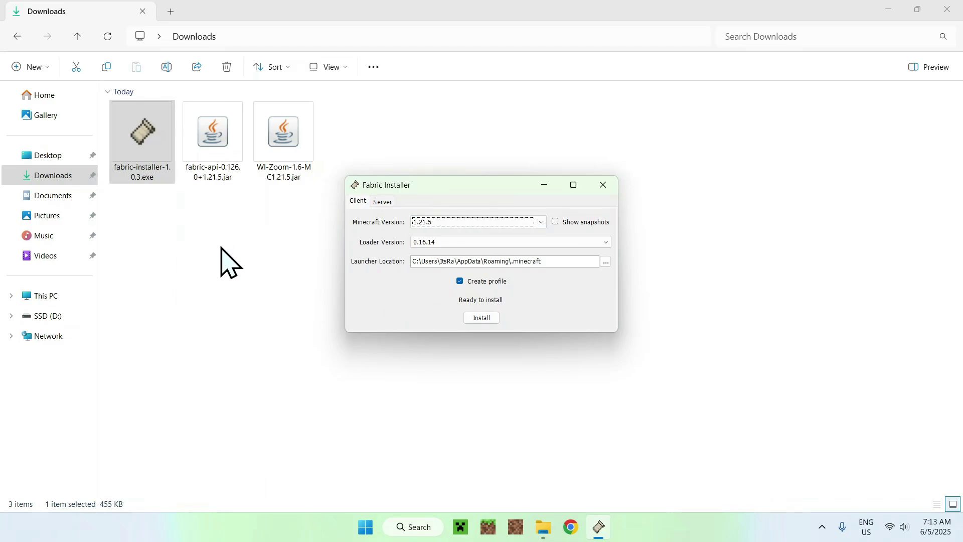
click(476, 321)
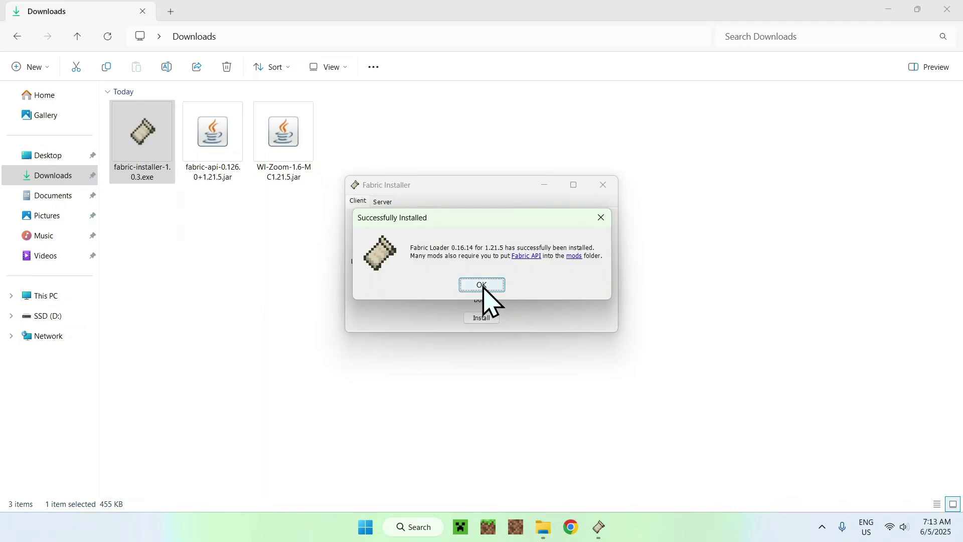
click(482, 284)
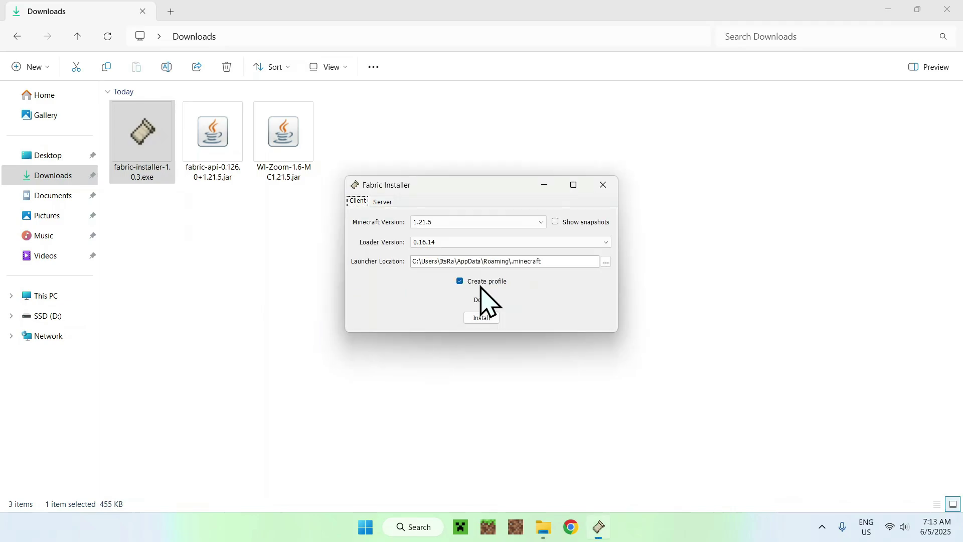
click(604, 189)
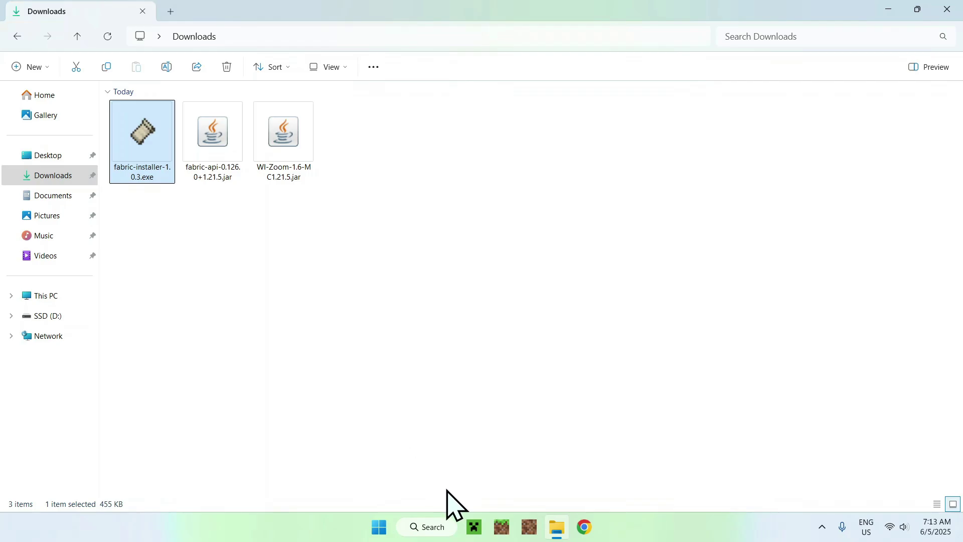
In Minecraft Launcher's Installations list, open the fabric-loader-1.21.5 game folder.
click(475, 526)
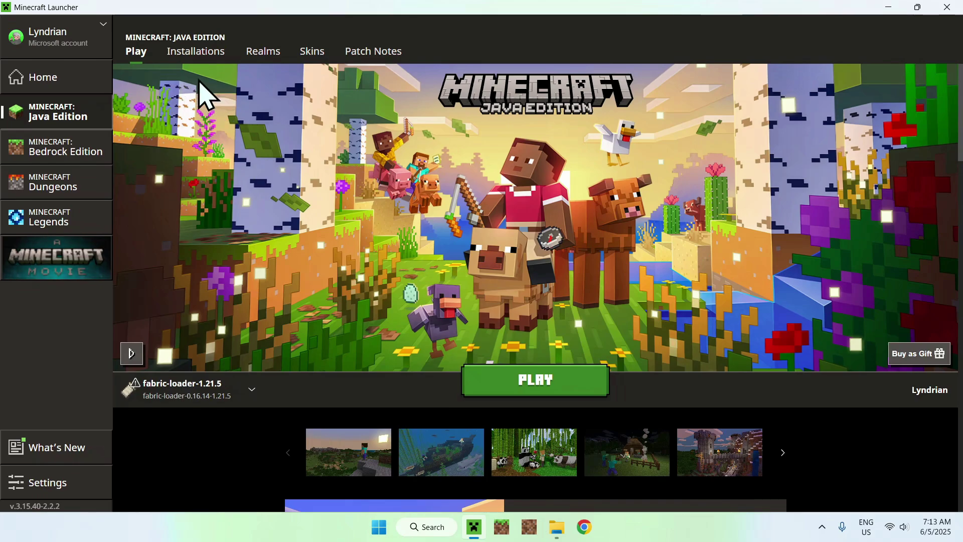
click(194, 60)
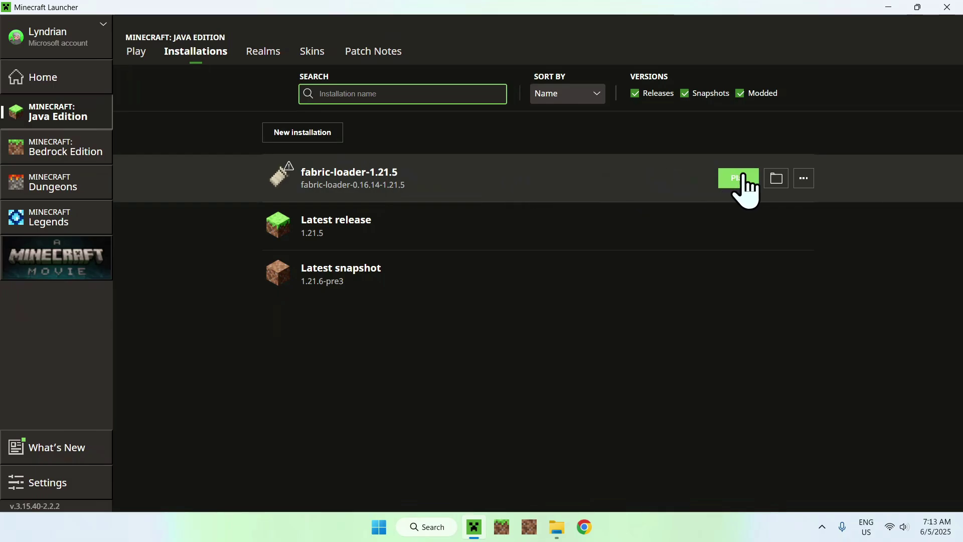
click(776, 179)
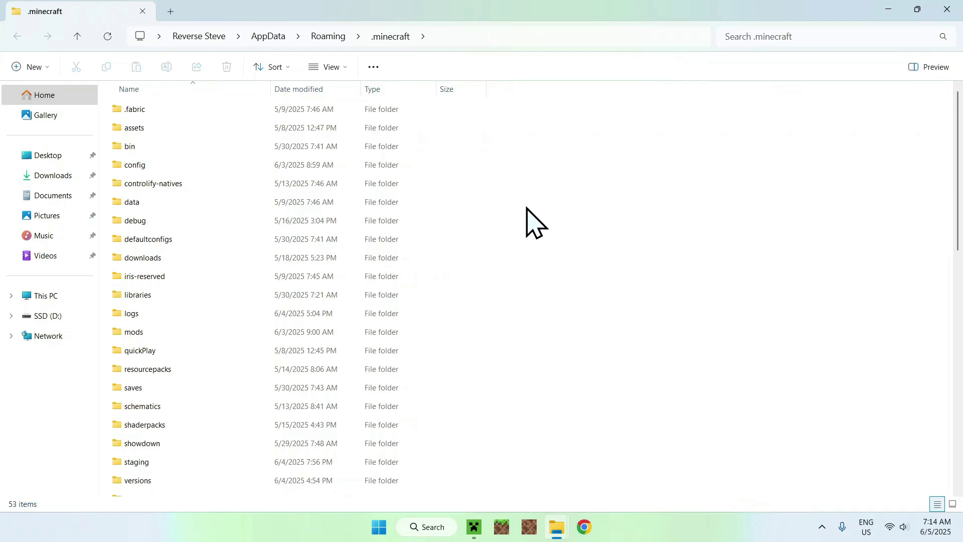
Open the mods folder, then copy the fabric-api and WI-Zoom jars from Downloads.
click(252, 332)
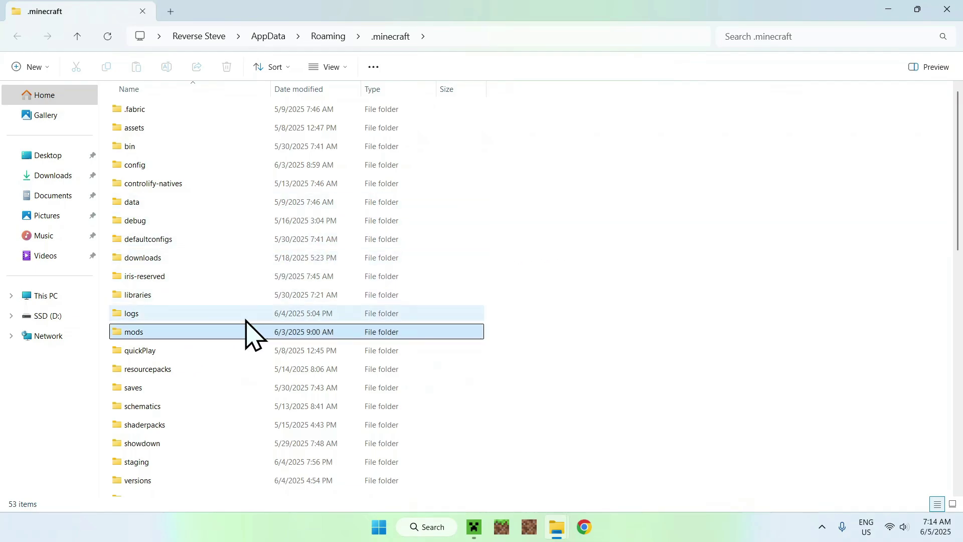
double_click(194, 332)
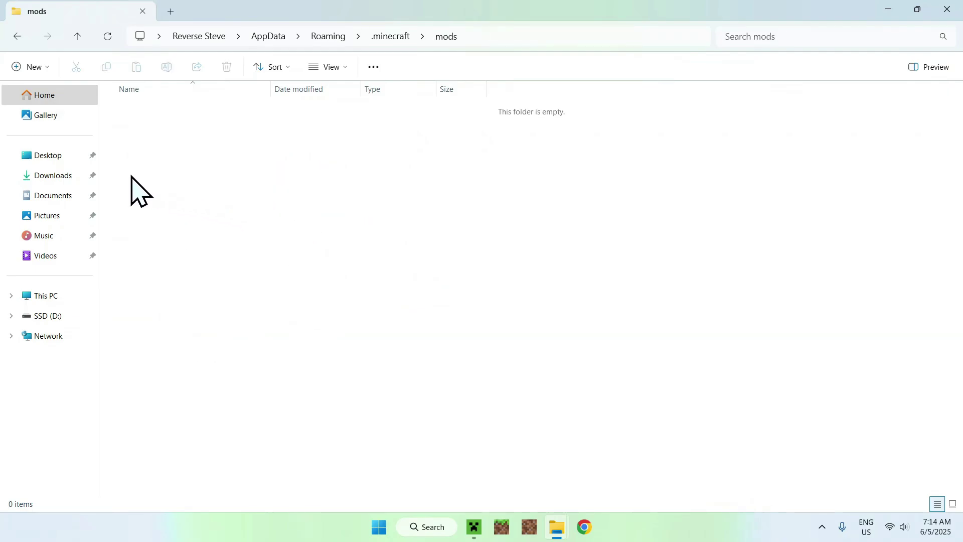
click(53, 177)
drag(356, 230, 220, 150)
click(107, 70)
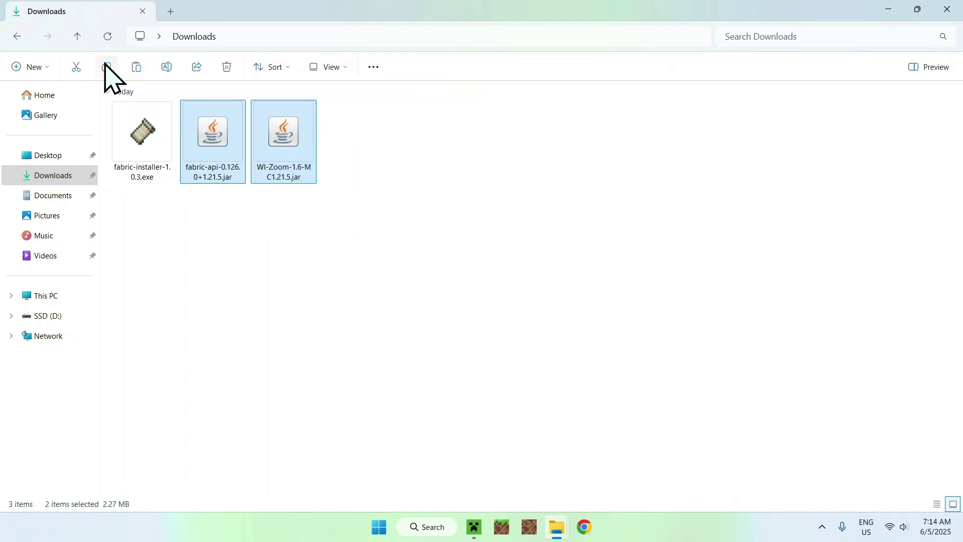
Paste both jars into the .minecraft mods folder and return to Minecraft Launcher.
click(15, 37)
click(135, 69)
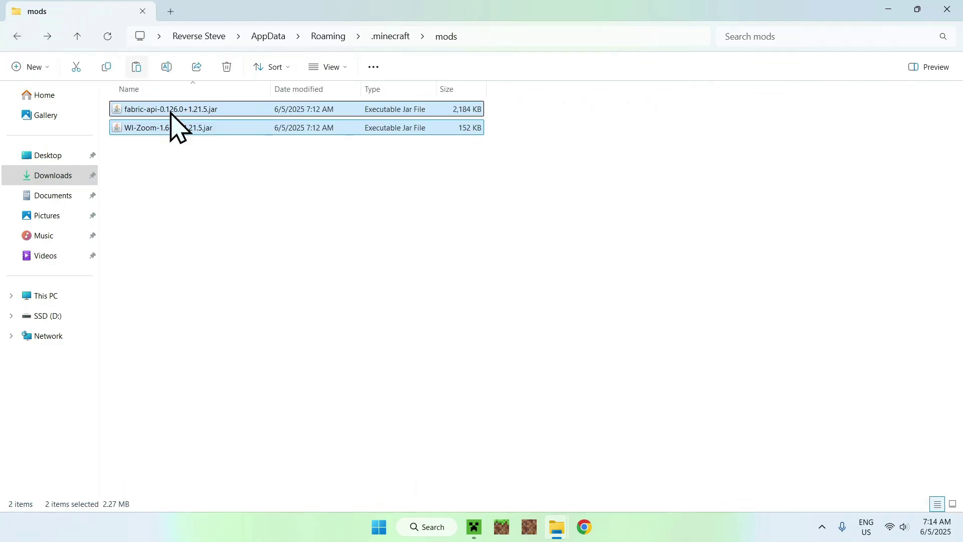
click(269, 191)
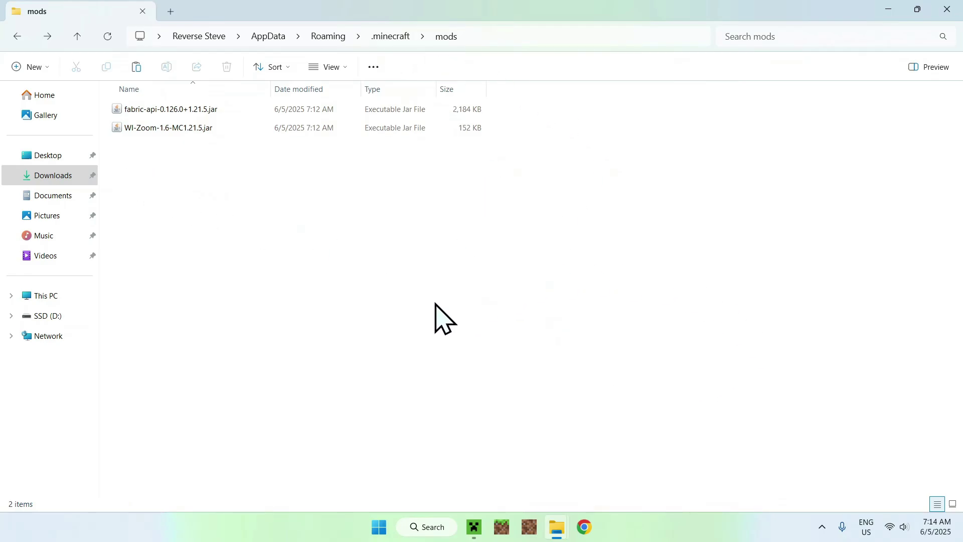
click(473, 527)
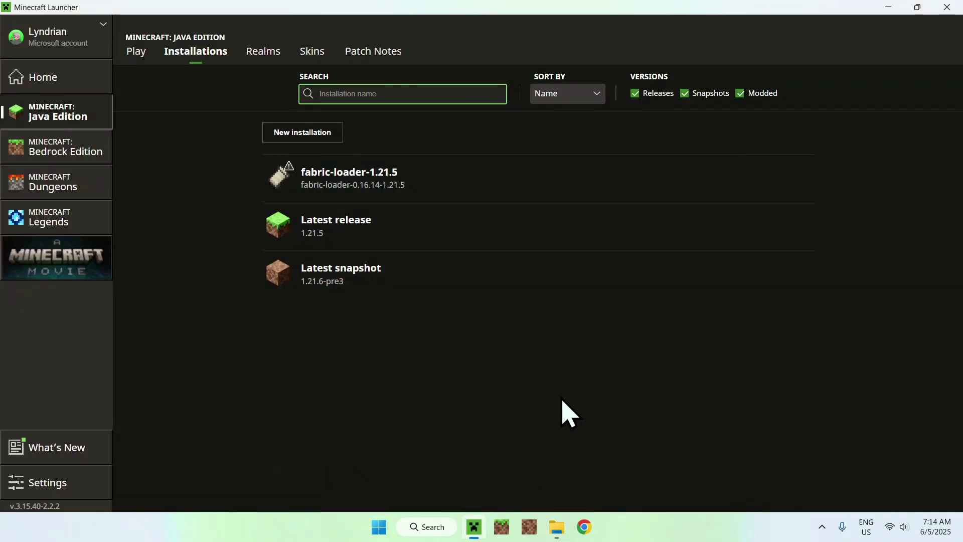
Launch the fabric-loader-1.21.5 installation from the Play tab and maximize the Minecraft window.
click(133, 56)
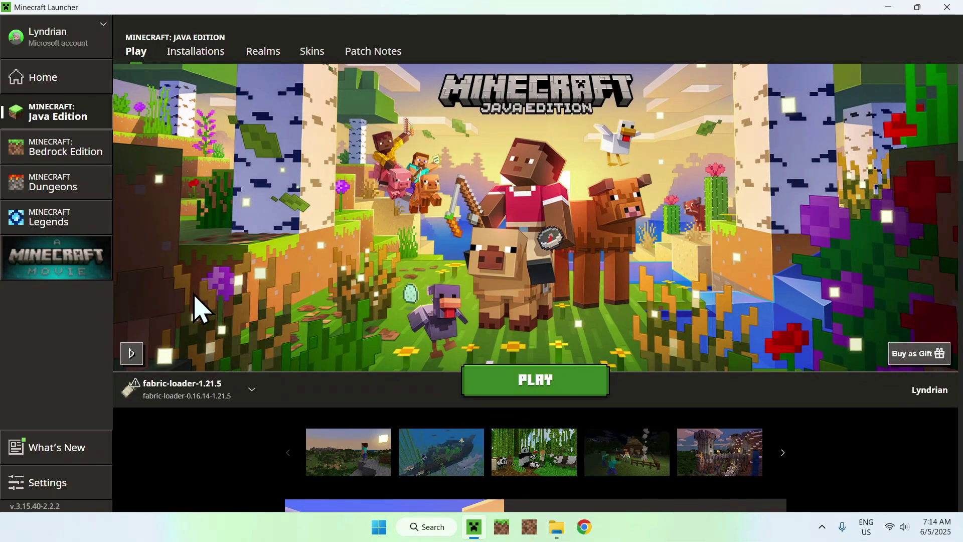
click(537, 388)
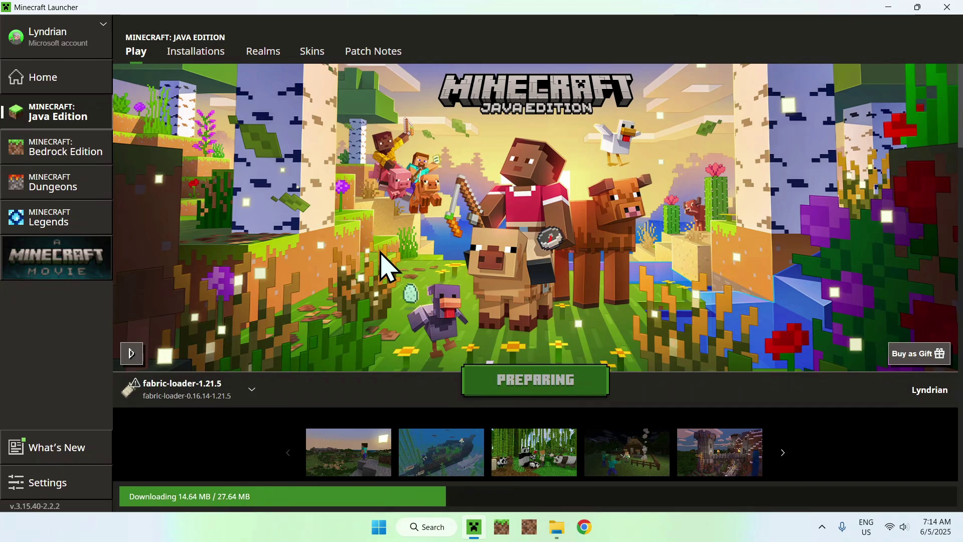
key(alt+Tab)
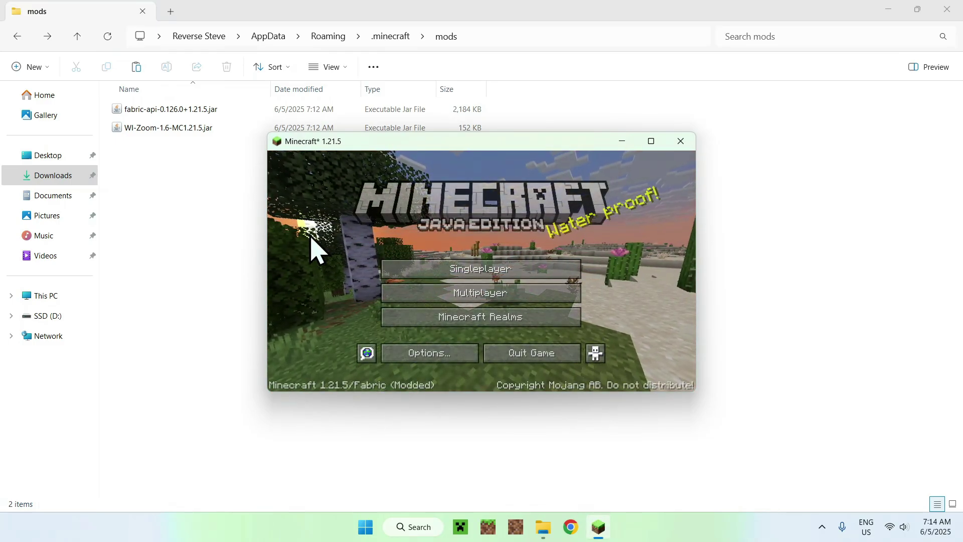
click(651, 141)
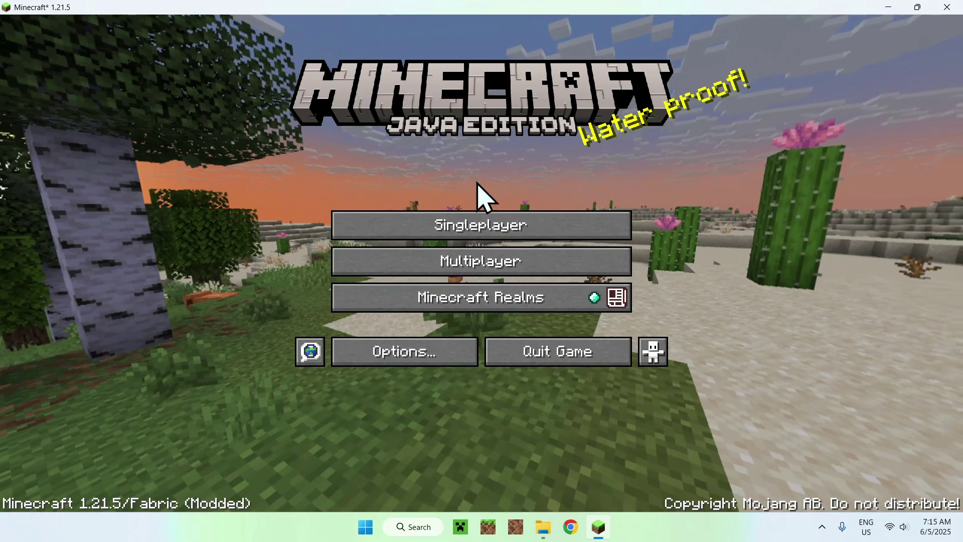
Load the Tutorials singleplayer world and walk forward to the river's edge.
click(491, 228)
click(307, 121)
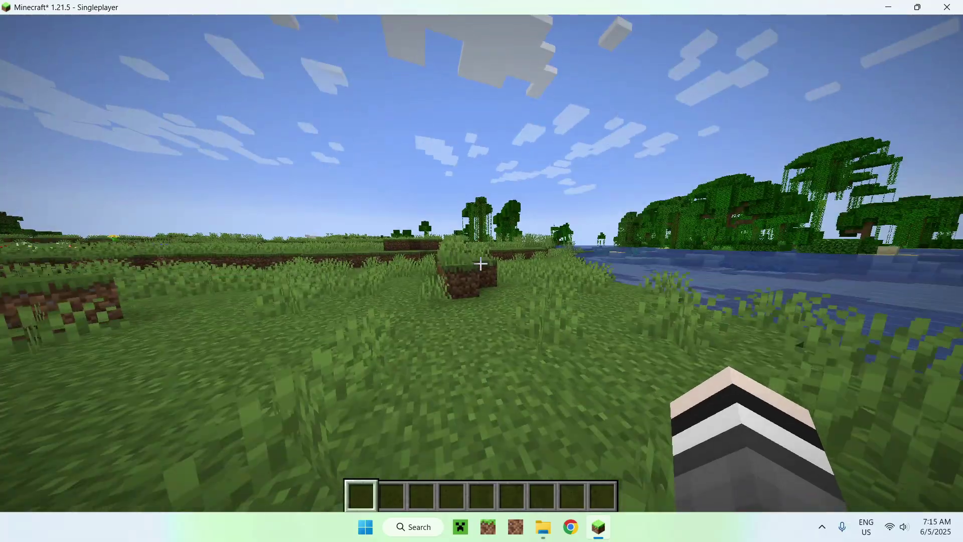
key(w)
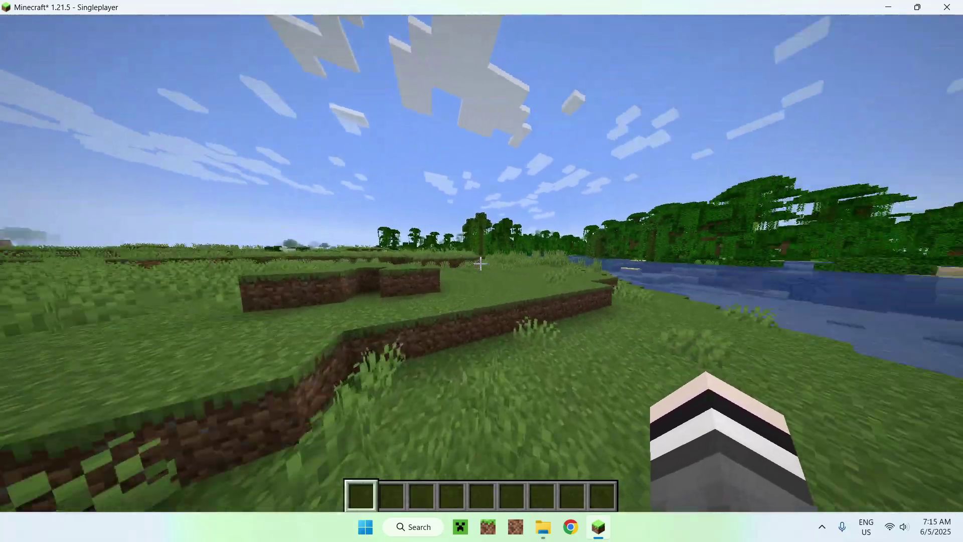
key(w)
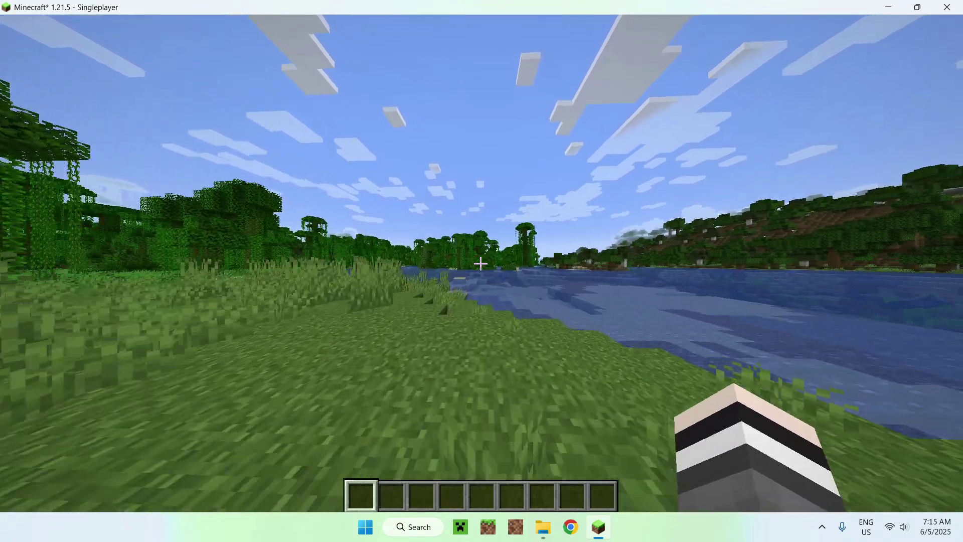
key(w)
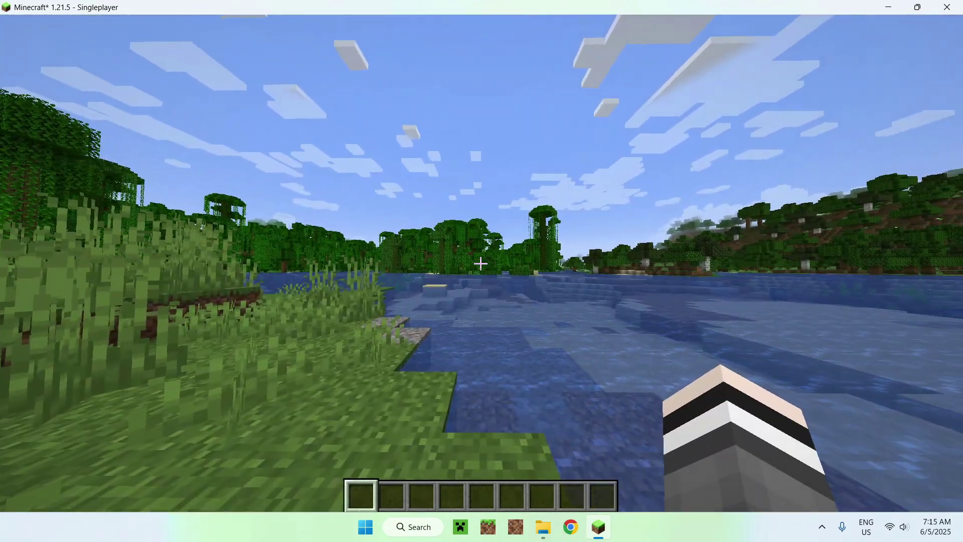
key(s)
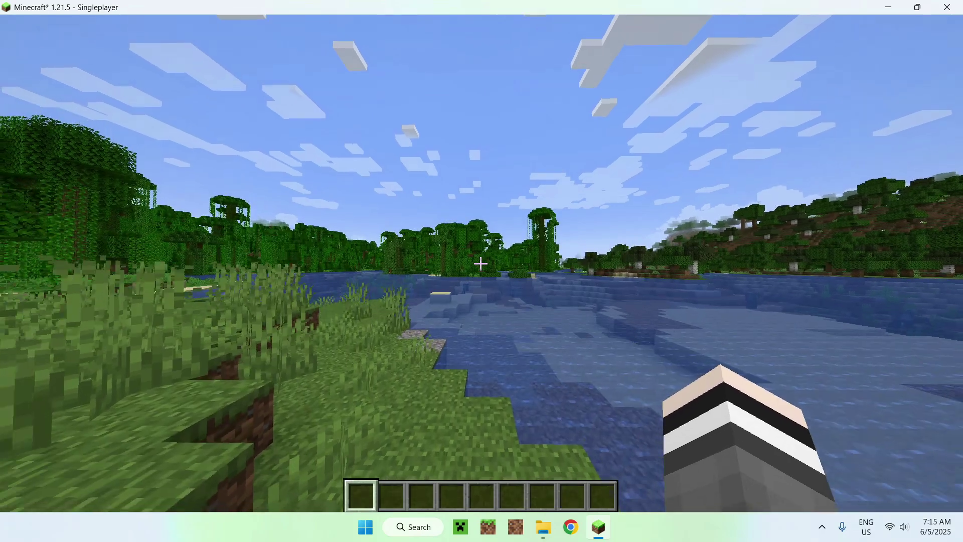
Confirm in Options > Controls > Key Binds that WI Zoom's Zoom is bound to V, then resume play.
key(Escape)
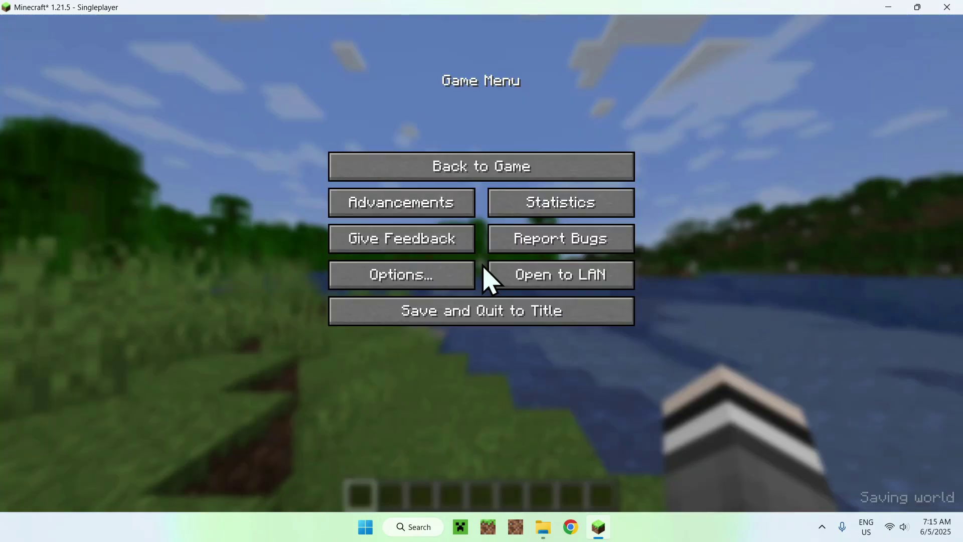
click(394, 285)
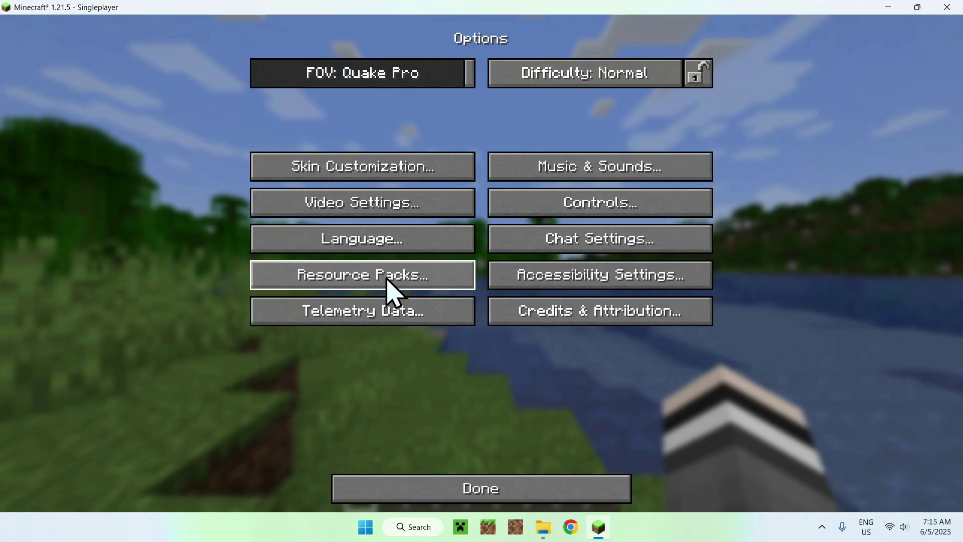
click(592, 207)
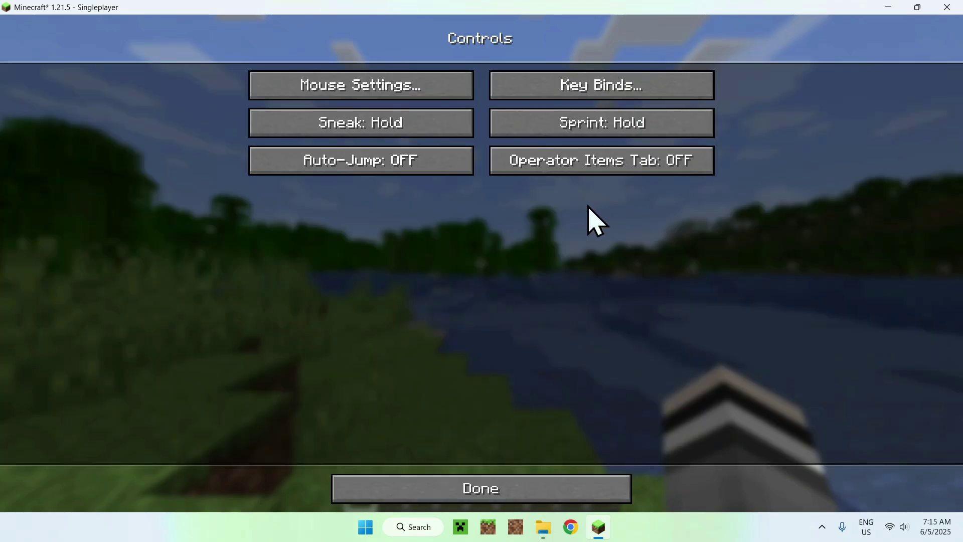
click(599, 96)
drag(757, 86, 769, 378)
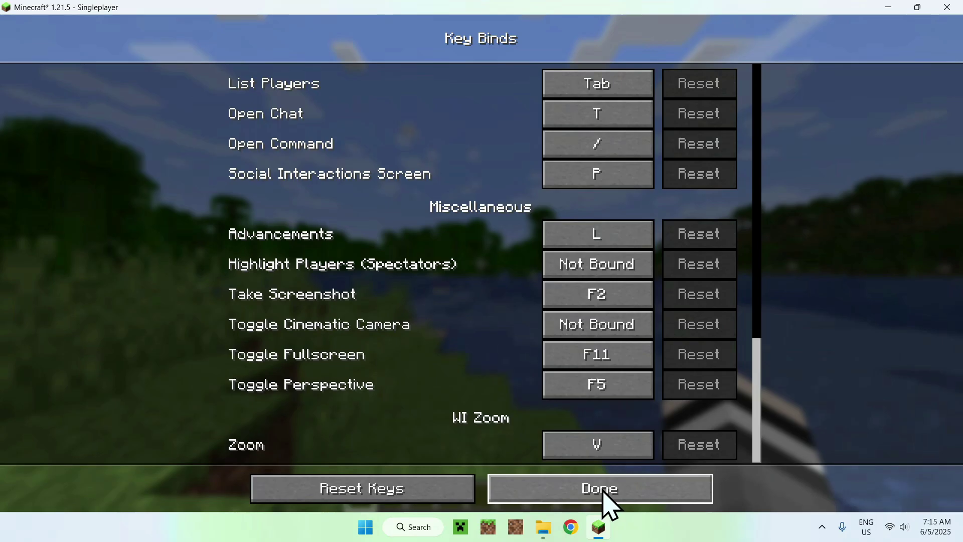
click(608, 503)
click(609, 503)
click(604, 504)
key(Escape)
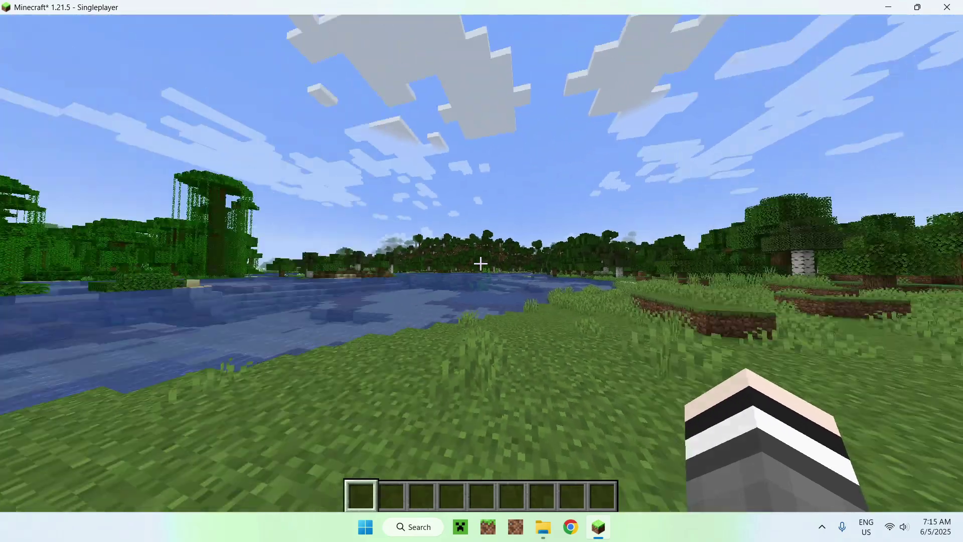
Walk through the grass toward the jungle trees, cycling through the hotbar slots.
key(w)
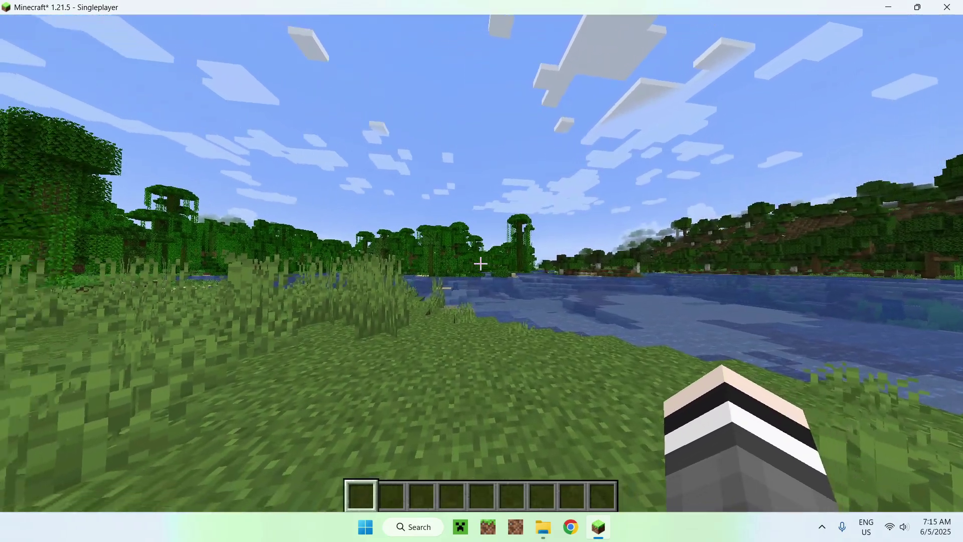
key(w)
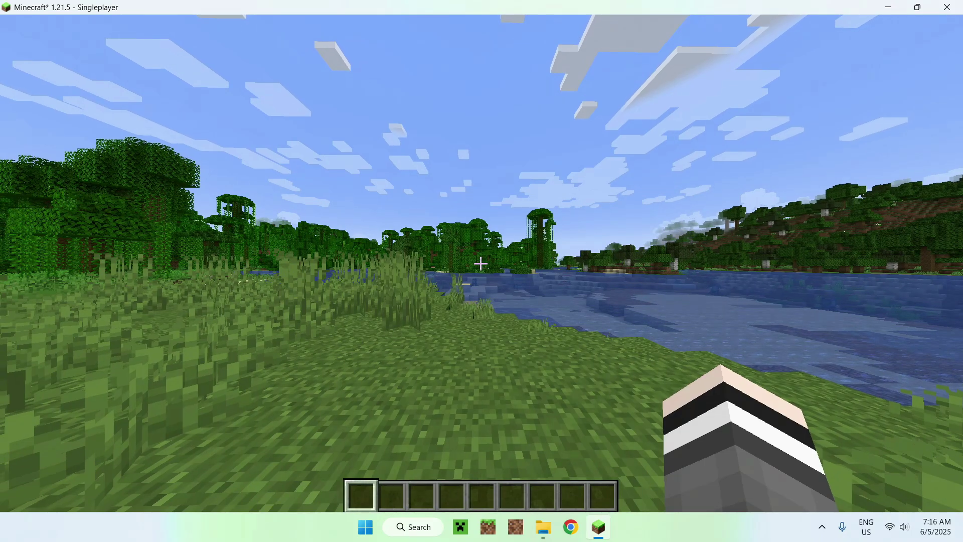
scroll(480, 264, up, 1)
scroll(481, 263, down, 2)
scroll(480, 263, up, 2)
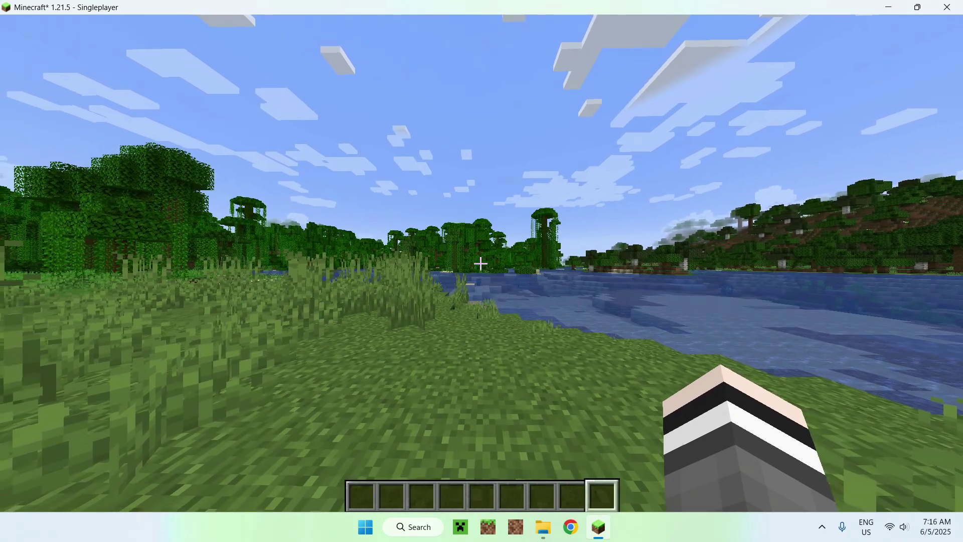
scroll(481, 263, down, 1)
scroll(481, 263, up, 2)
scroll(481, 264, down, 2)
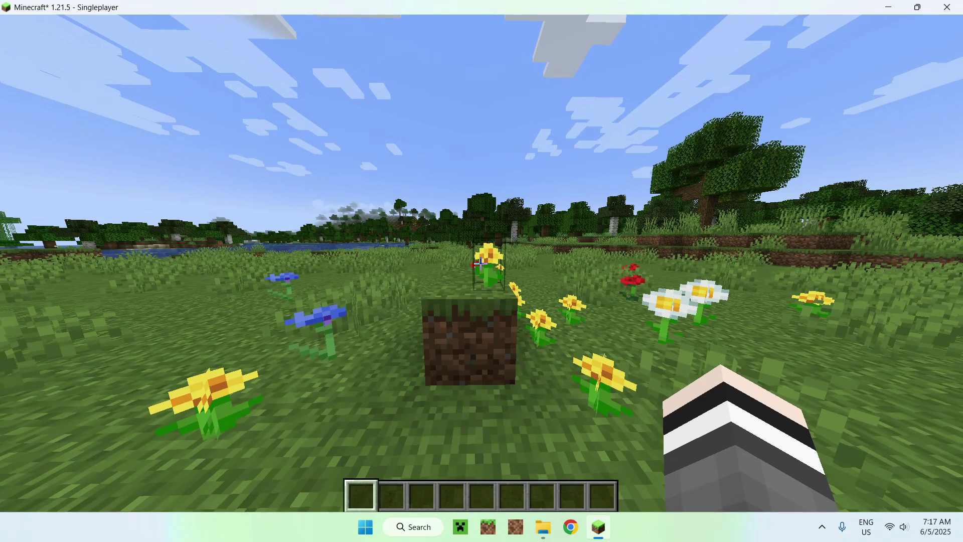
Walk up to the sunflower and onto the grass block beside it.
key(w)
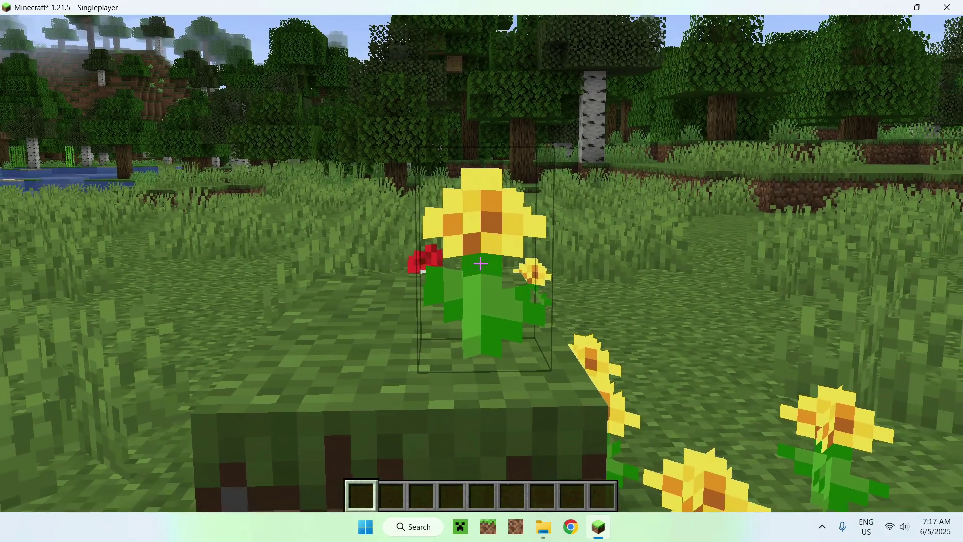
key(w)
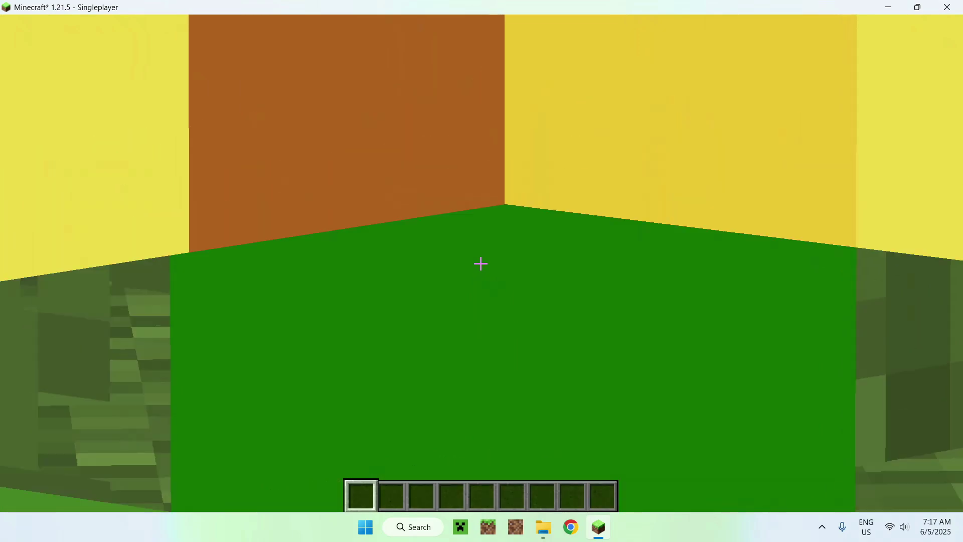